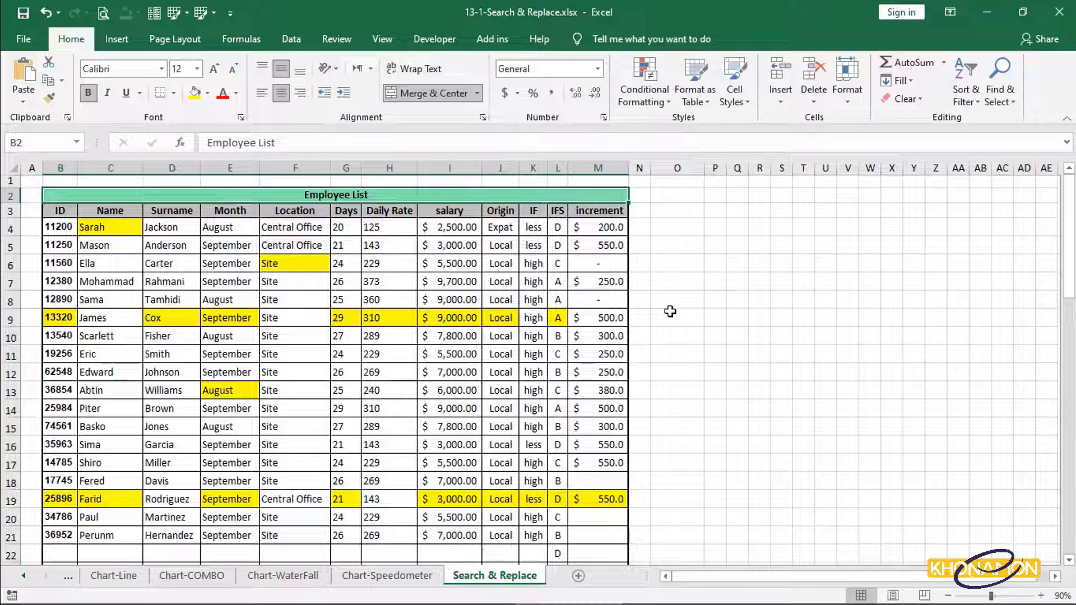
Find all cells in the sheet containing the employee's first name in lowercase, and enlarge the dialog to show the full results list
{"action": "key", "text": "ctrl+f"}
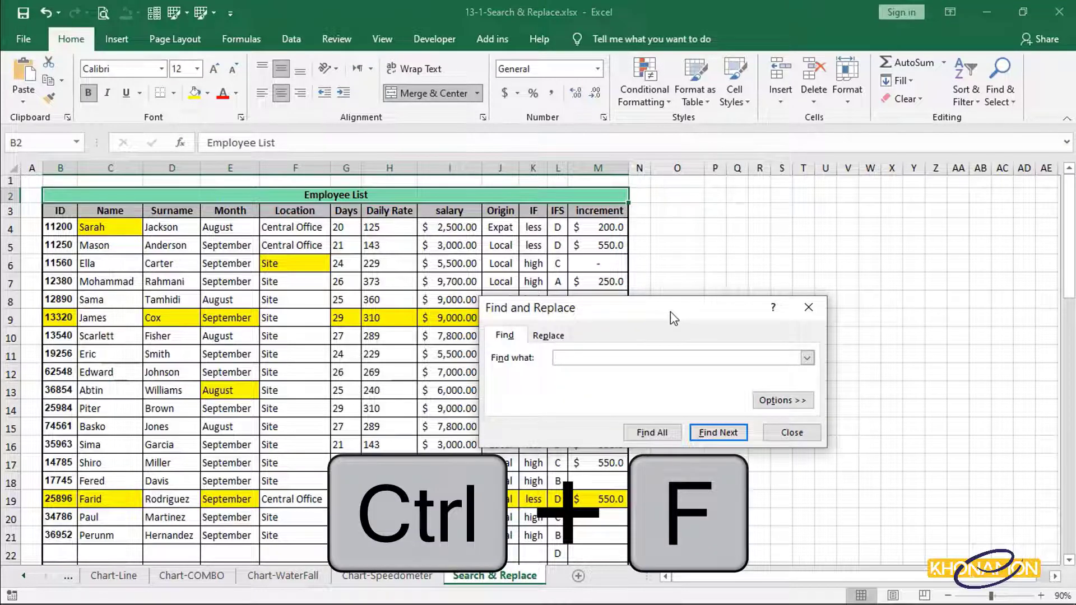
{"action": "left_click", "coordinate": [802, 435]}
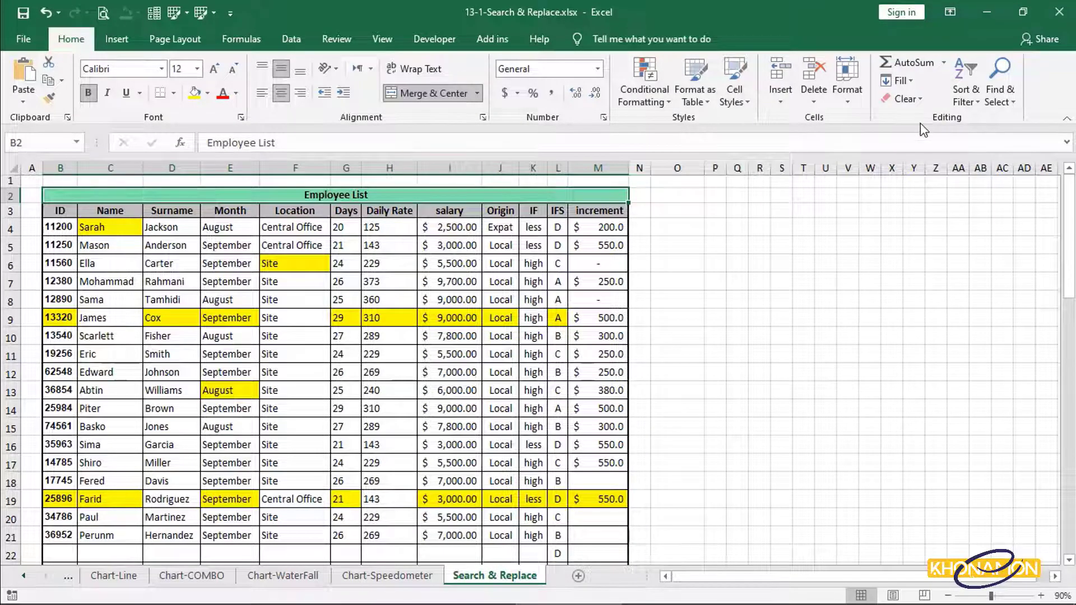
{"action": "left_click", "coordinate": [1013, 103]}
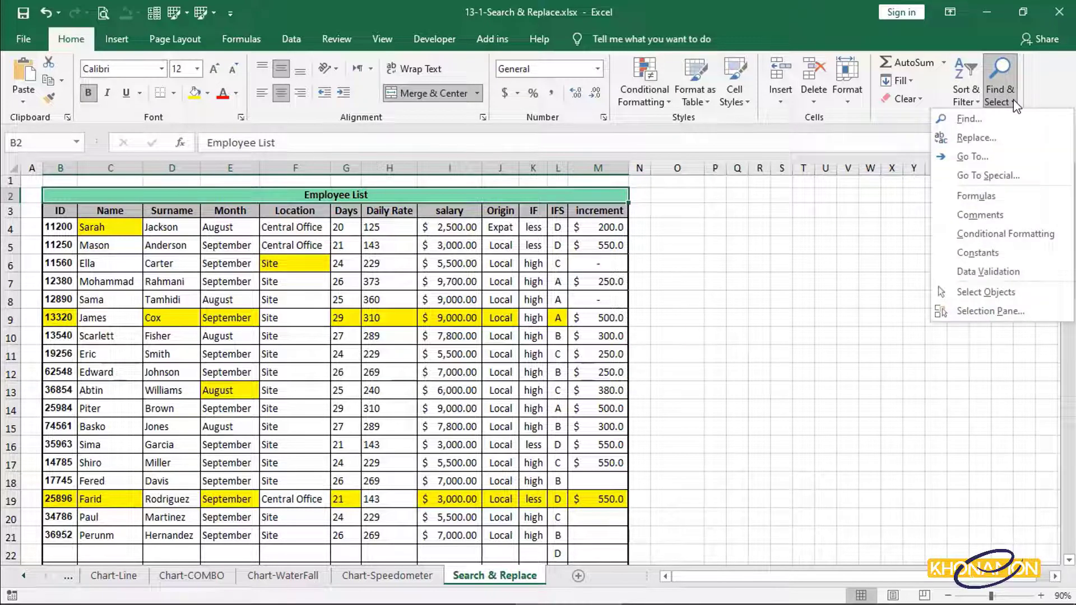
{"action": "left_click", "coordinate": [1014, 118]}
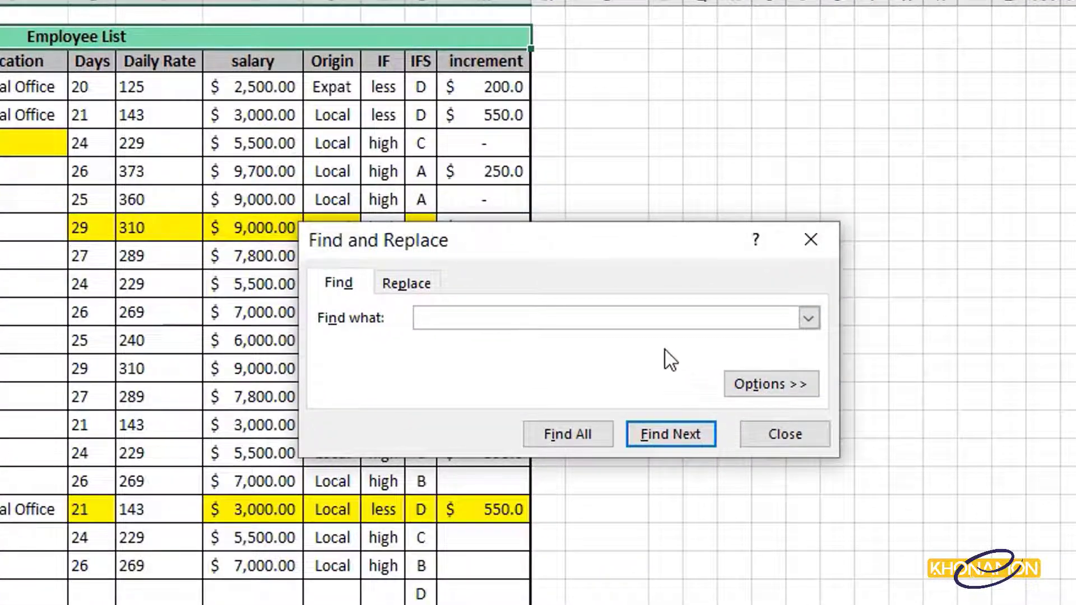
{"action": "left_click_drag", "start_coordinate": [592, 253], "coordinate": [567, 108]}
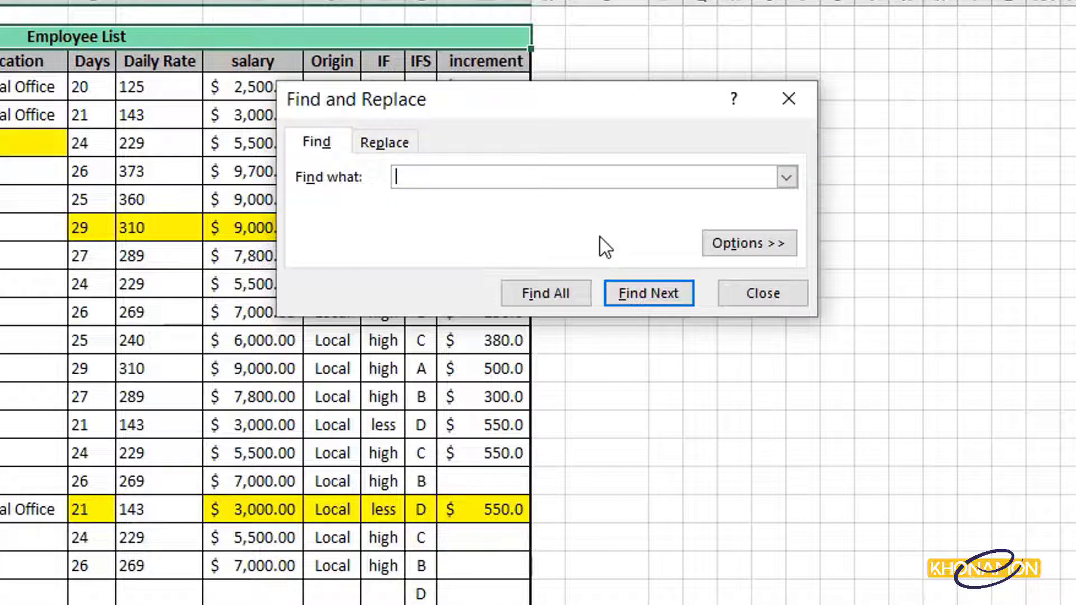
{"action": "type", "text": "jack"}
{"action": "left_click", "coordinate": [572, 292]}
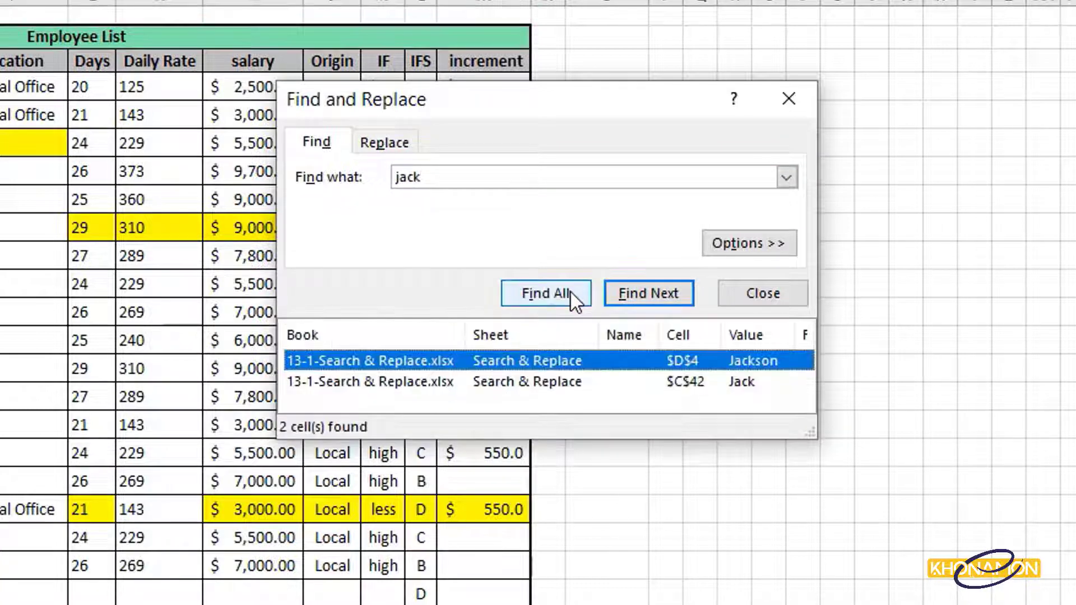
{"action": "left_click_drag", "start_coordinate": [811, 427], "coordinate": [942, 481]}
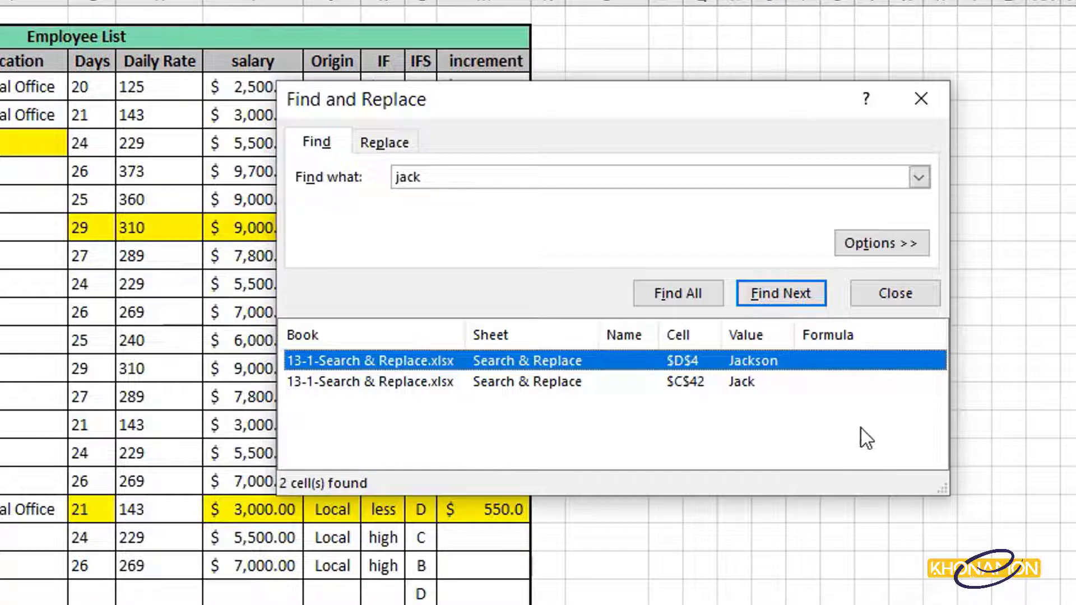
Expand the search options and choose Sheet as the scope, By Rows as the search order and Formulas as the content to look in
{"action": "left_click", "coordinate": [879, 244]}
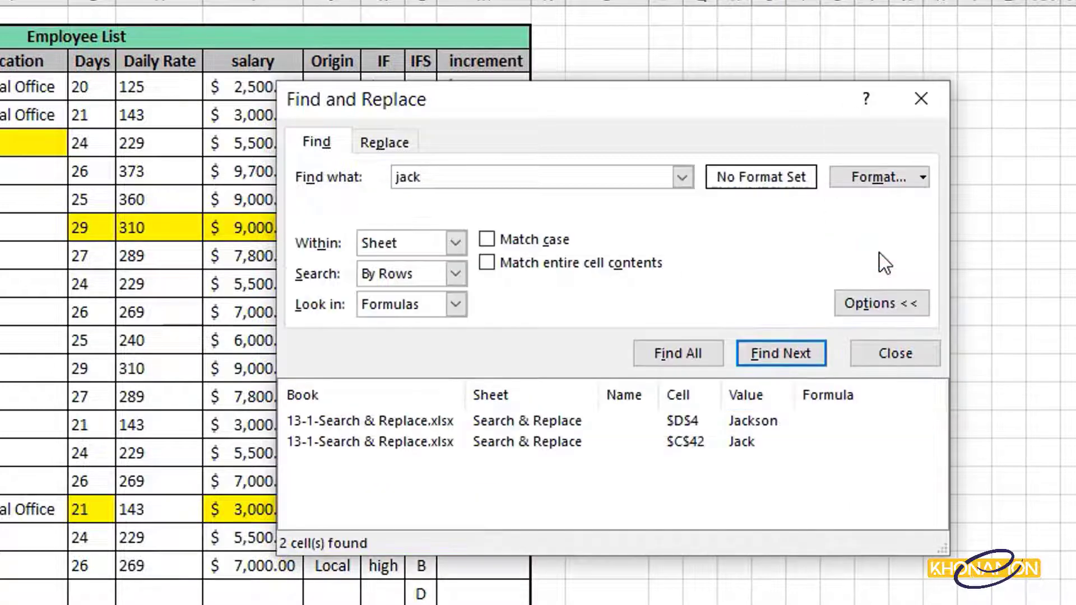
{"action": "left_click", "coordinate": [455, 243]}
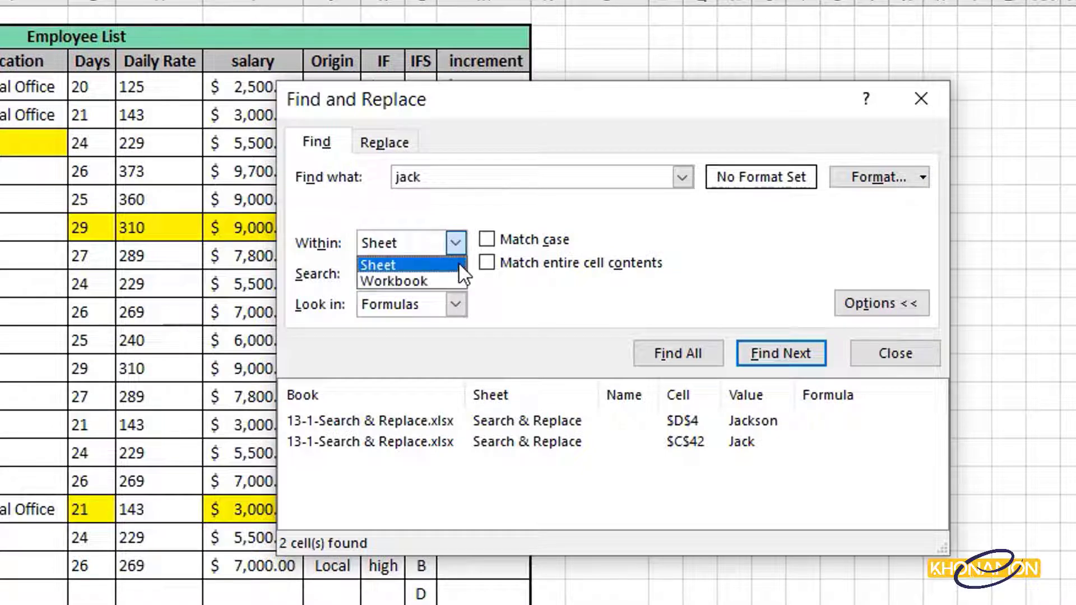
{"action": "left_click", "coordinate": [460, 264]}
{"action": "left_click", "coordinate": [459, 273]}
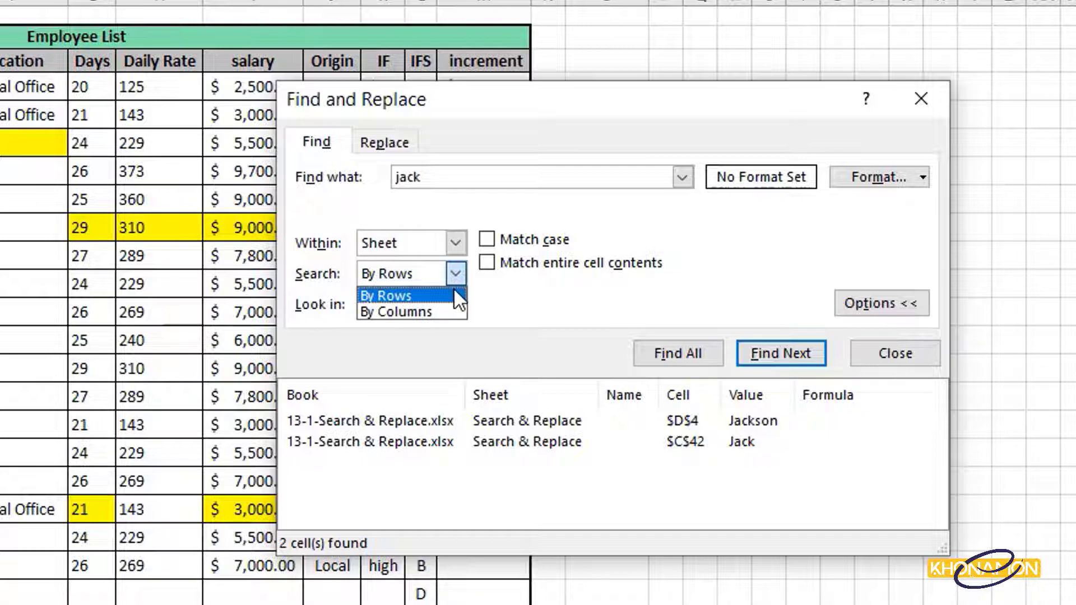
{"action": "left_click", "coordinate": [453, 290]}
{"action": "left_click", "coordinate": [457, 304]}
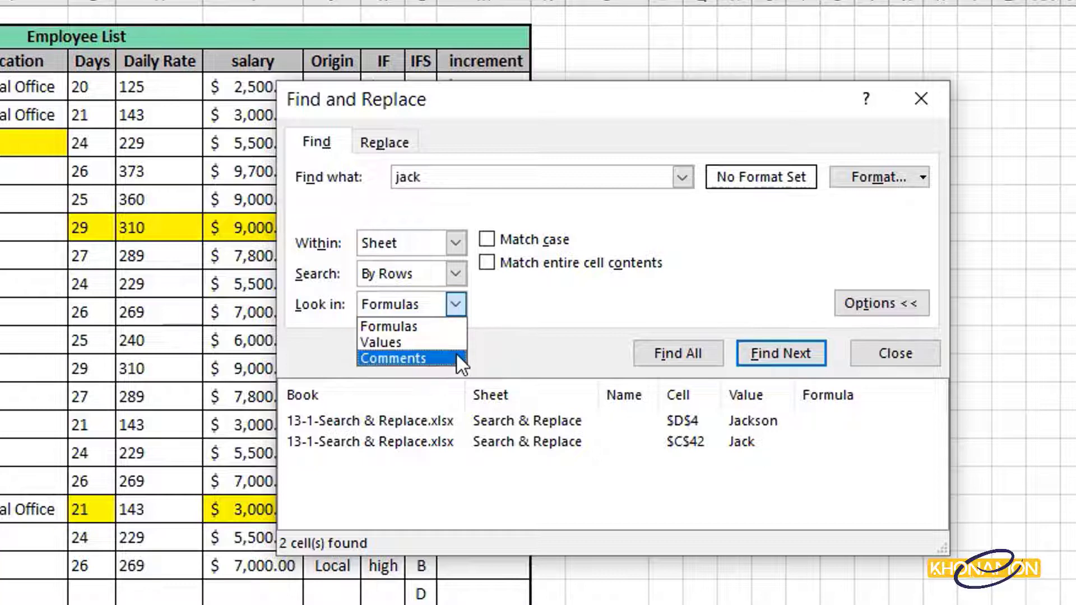
{"action": "left_click", "coordinate": [453, 328]}
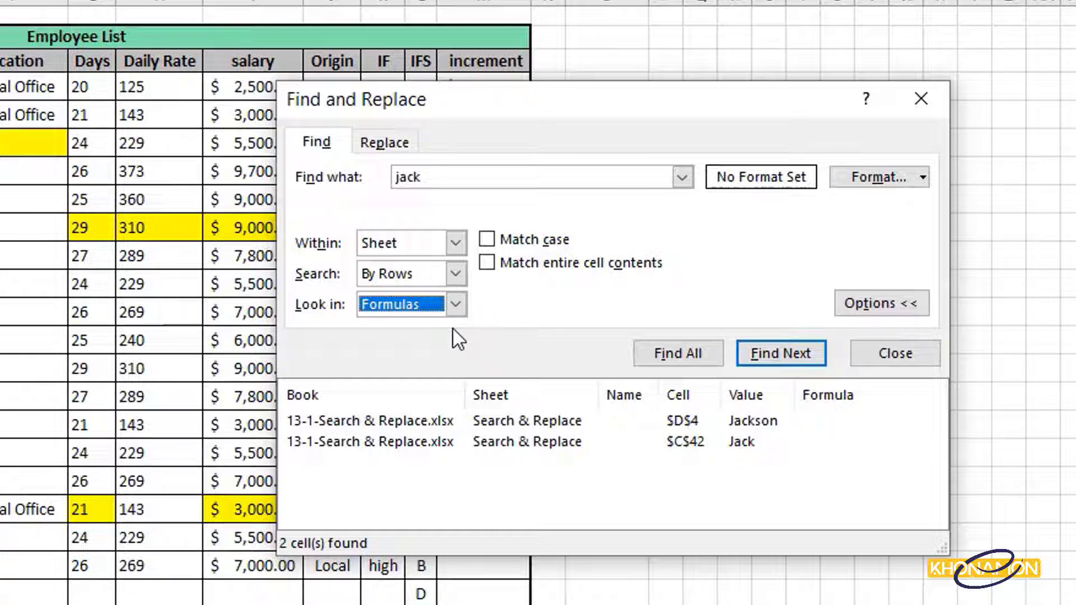
Turn on case matching and find all occurrences of the lowercase first name
{"action": "left_click", "coordinate": [491, 245]}
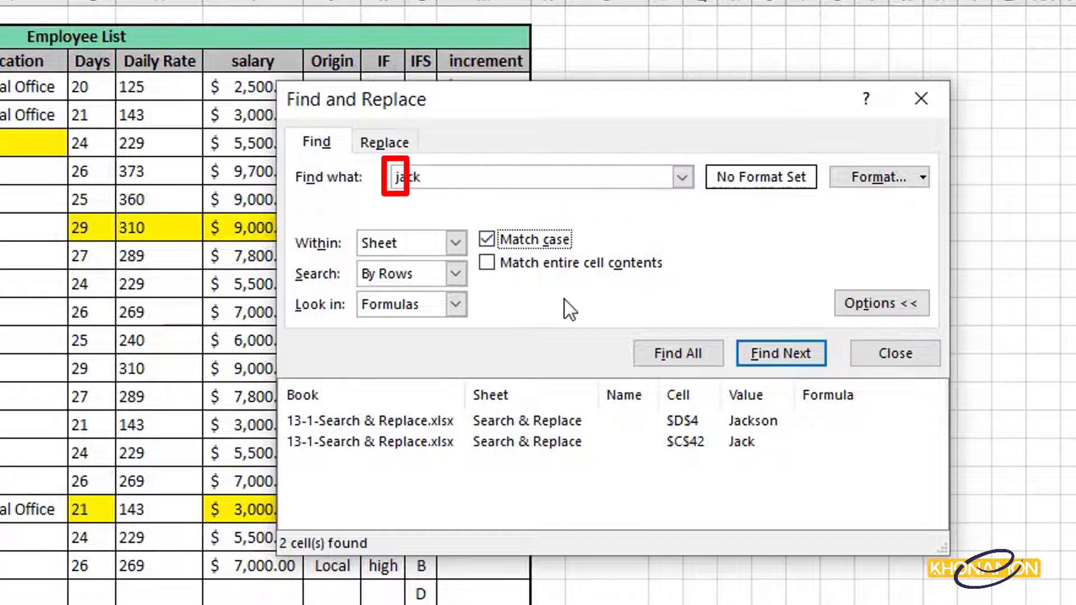
{"action": "left_click", "coordinate": [648, 347]}
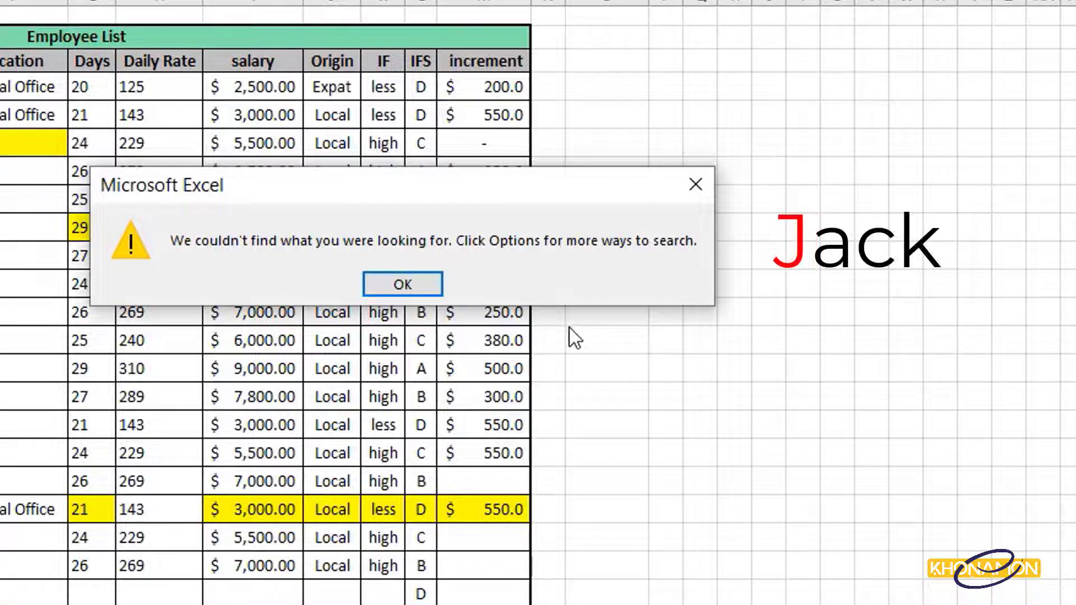
{"action": "left_click", "coordinate": [441, 287]}
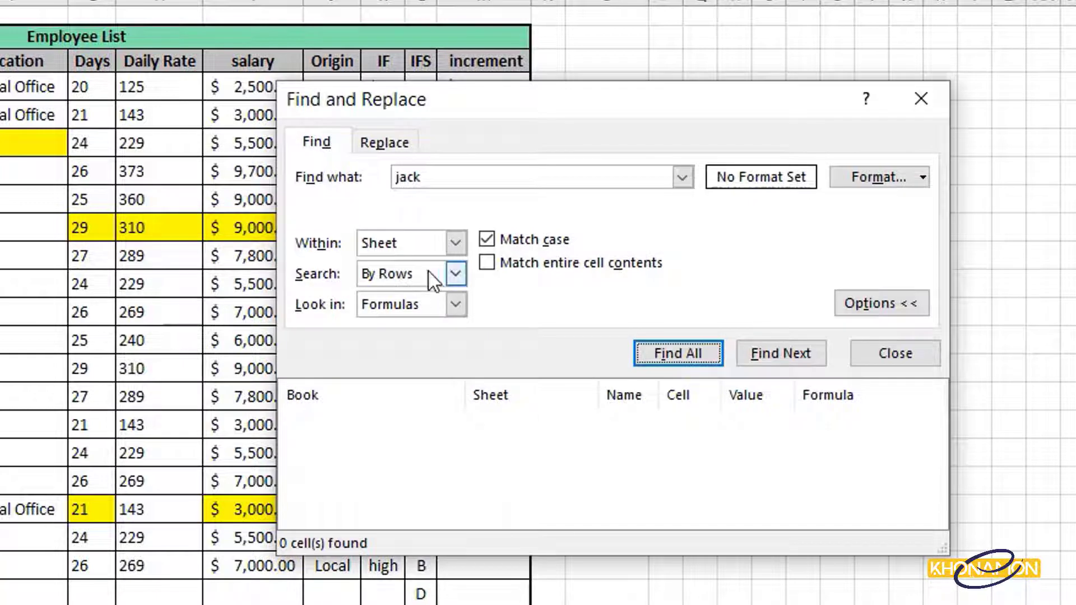
Capitalize the first letter of the searched name, find all matches and go to the listed cells C42 and D4
{"action": "left_click", "coordinate": [400, 179]}
{"action": "key", "text": "BackSpace"}
{"action": "type", "text": "J"}
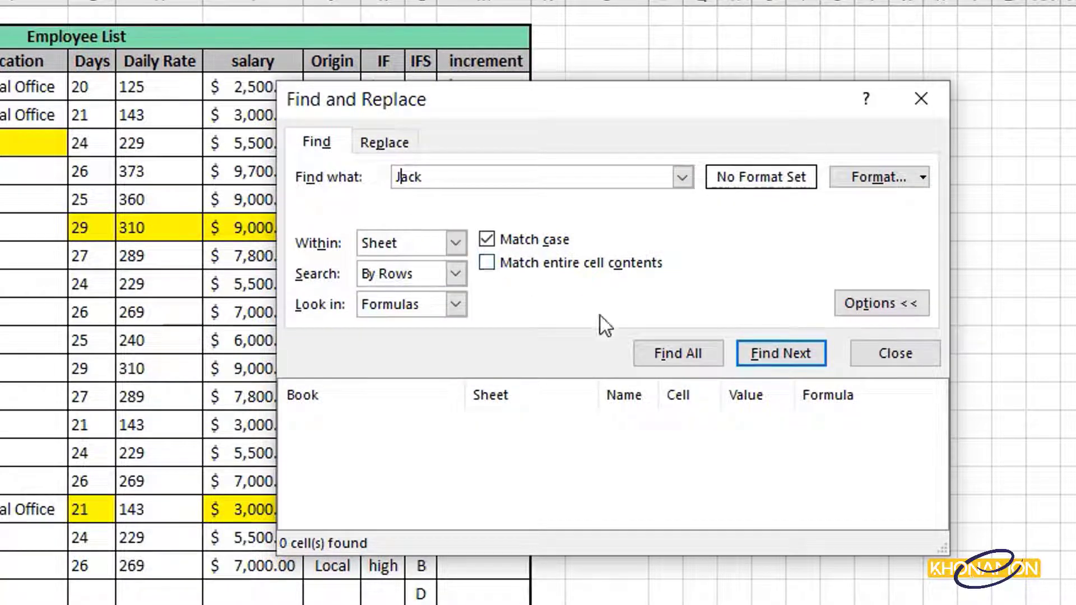
{"action": "left_click", "coordinate": [662, 351]}
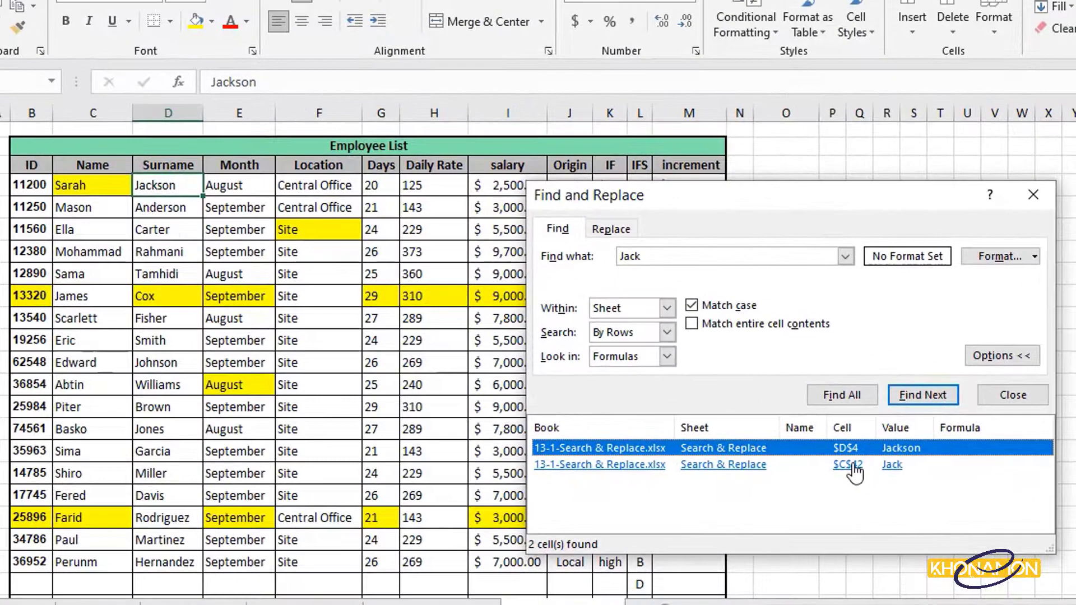
{"action": "left_click", "coordinate": [710, 445]}
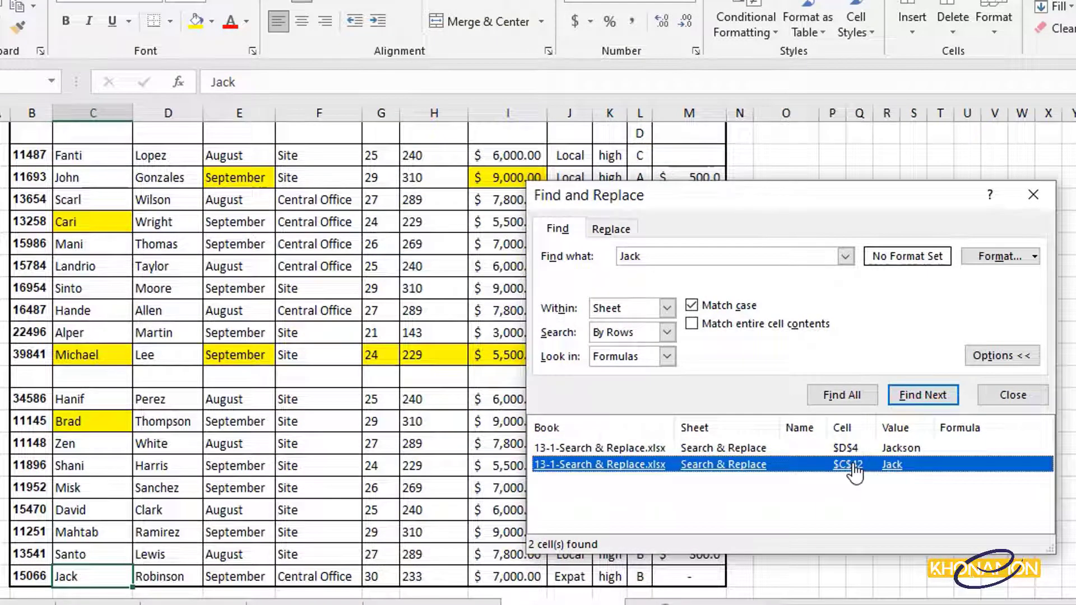
{"action": "left_click", "coordinate": [854, 457]}
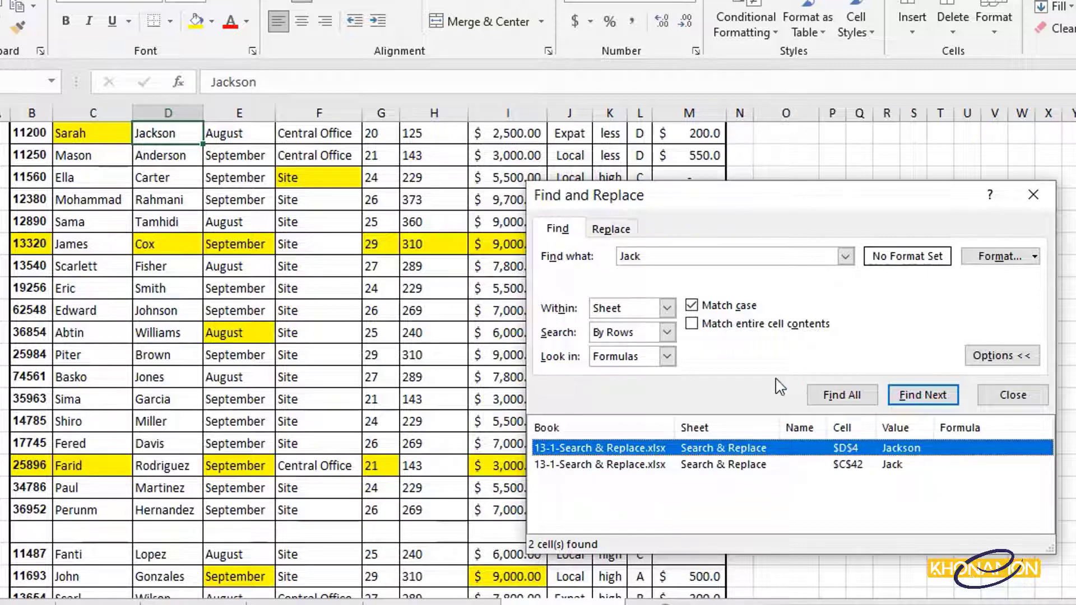
Restrict the search to entire cell contents and find all matches, then repeat it with the name's last letter removed
{"action": "left_click", "coordinate": [732, 325]}
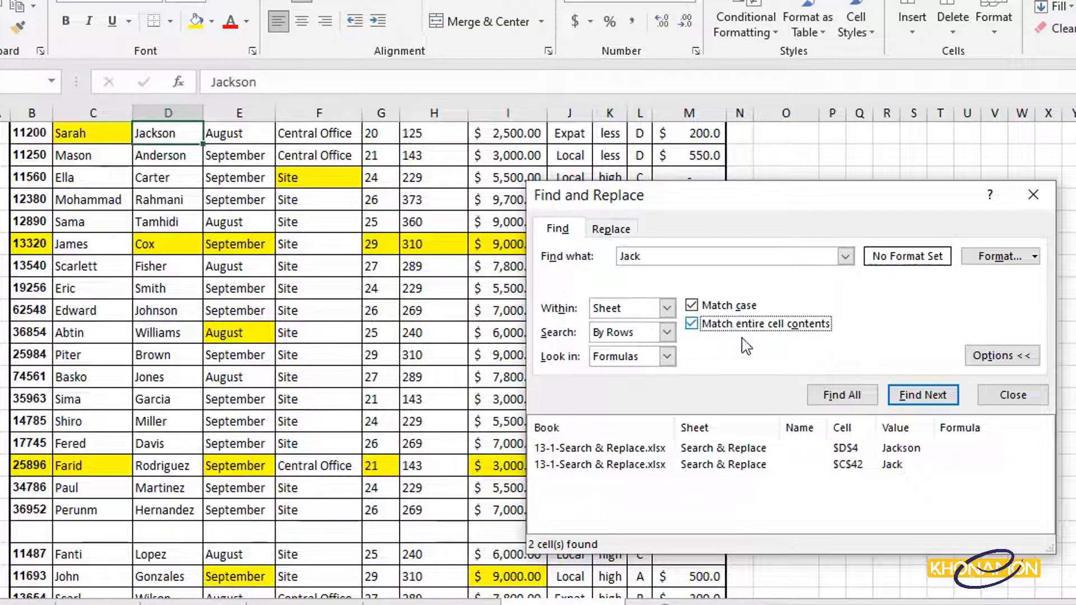
{"action": "left_click", "coordinate": [819, 395]}
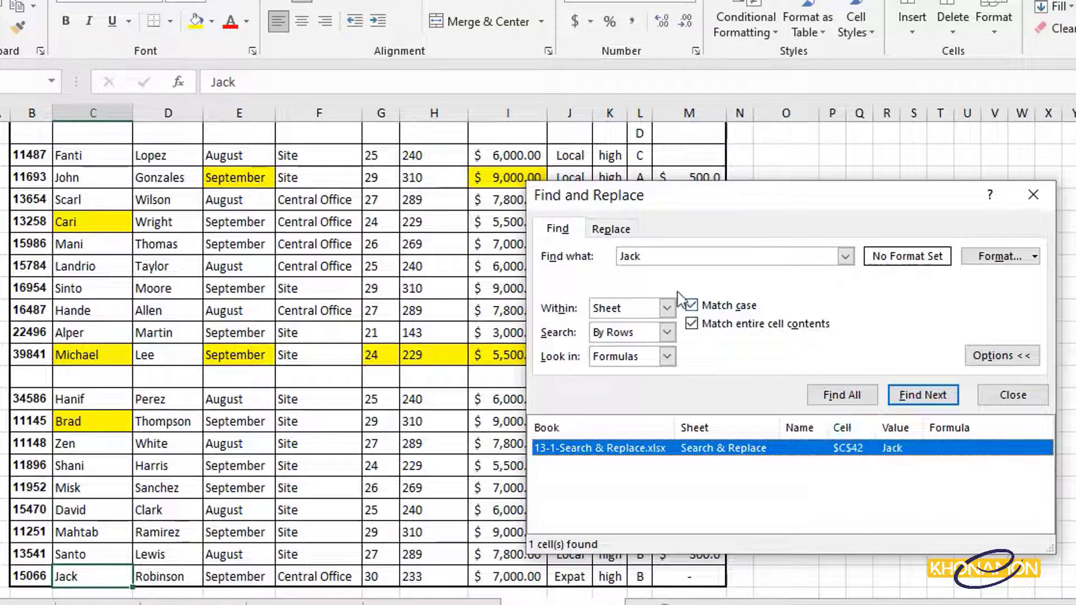
{"action": "left_click", "coordinate": [660, 258]}
{"action": "key", "text": "BackSpace"}
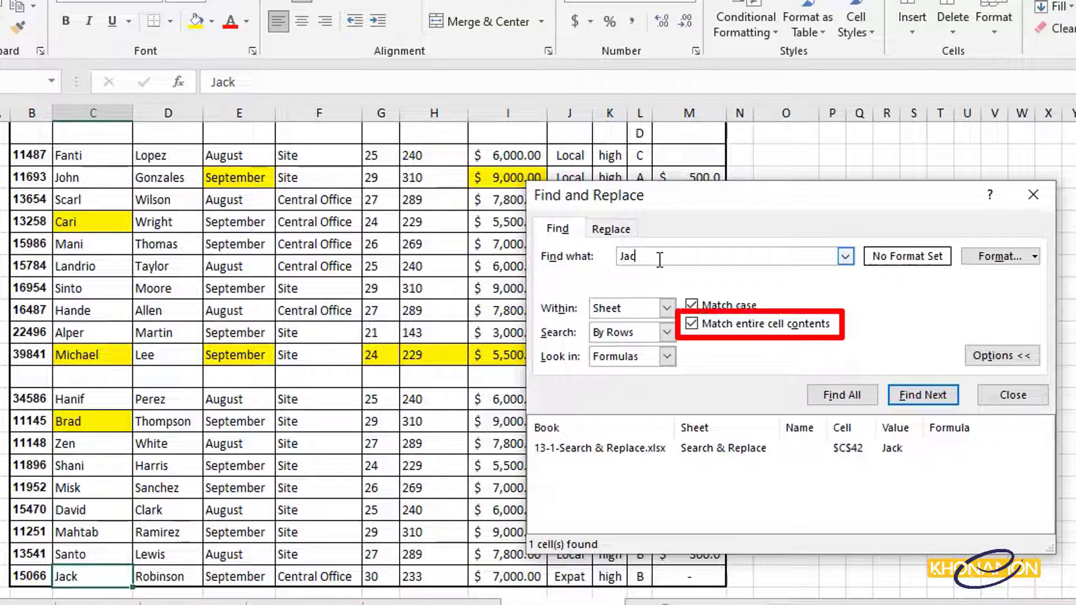
{"action": "left_click", "coordinate": [819, 395]}
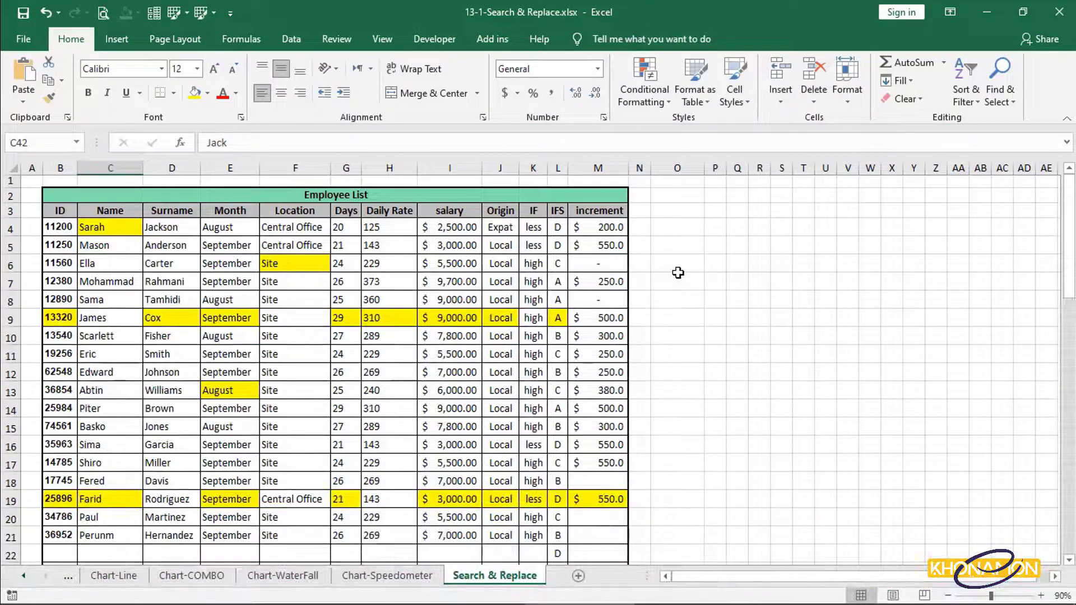
Reopen the find dialog and examine the Number, Alignment, Font, Border, Fill and Protection criteria available for searching by format
{"action": "key", "text": "ctrl+f"}
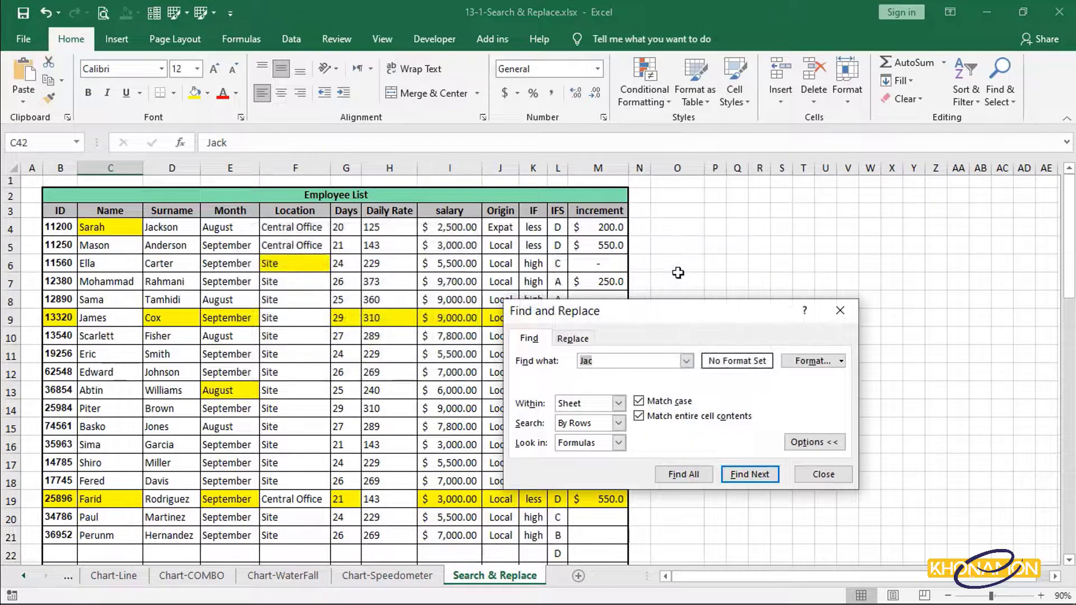
{"action": "left_click_drag", "start_coordinate": [694, 323], "coordinate": [674, 291]}
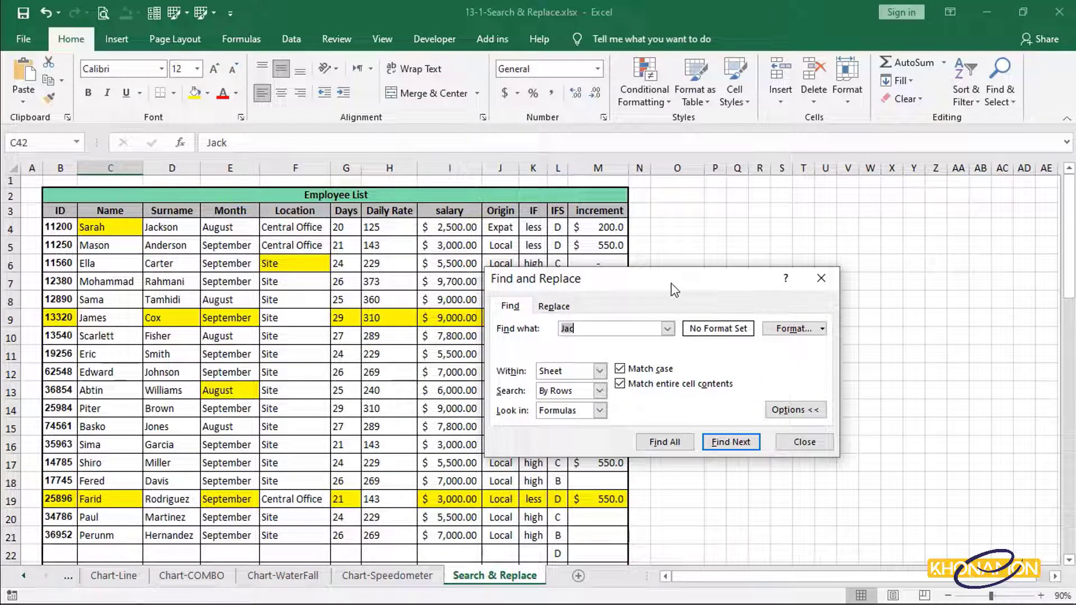
{"action": "left_click", "coordinate": [781, 330]}
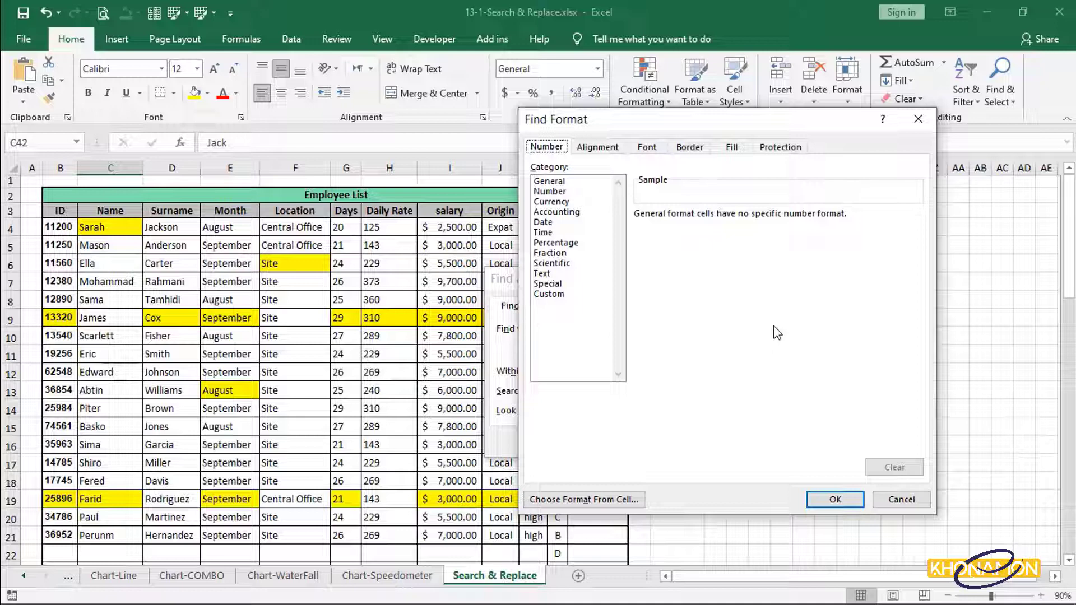
{"action": "left_click", "coordinate": [594, 149]}
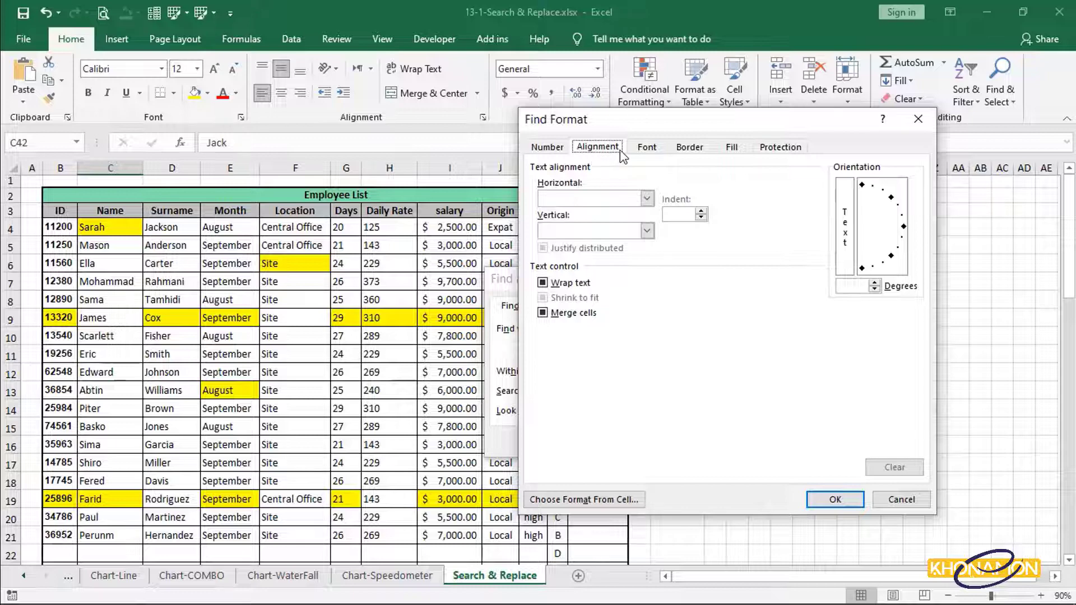
{"action": "left_click", "coordinate": [640, 150]}
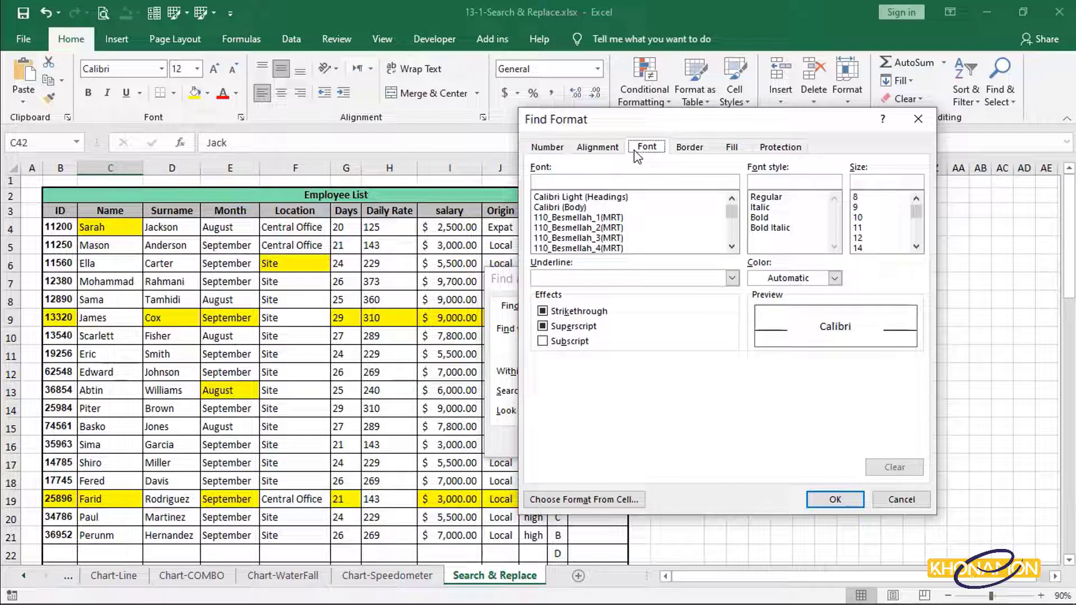
{"action": "left_click", "coordinate": [679, 149]}
{"action": "left_click", "coordinate": [723, 148]}
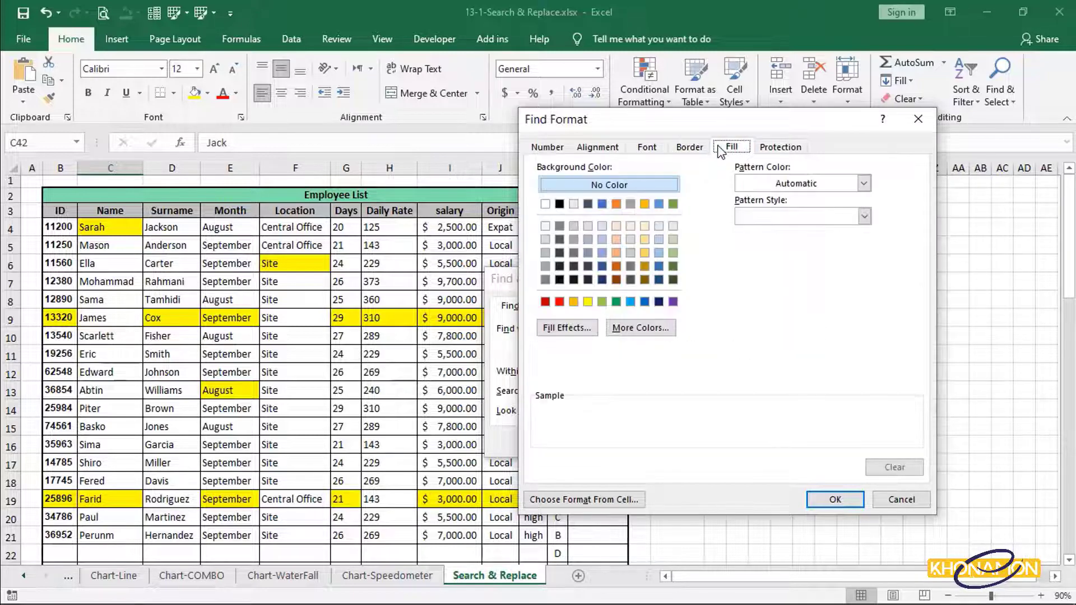
{"action": "left_click", "coordinate": [759, 150]}
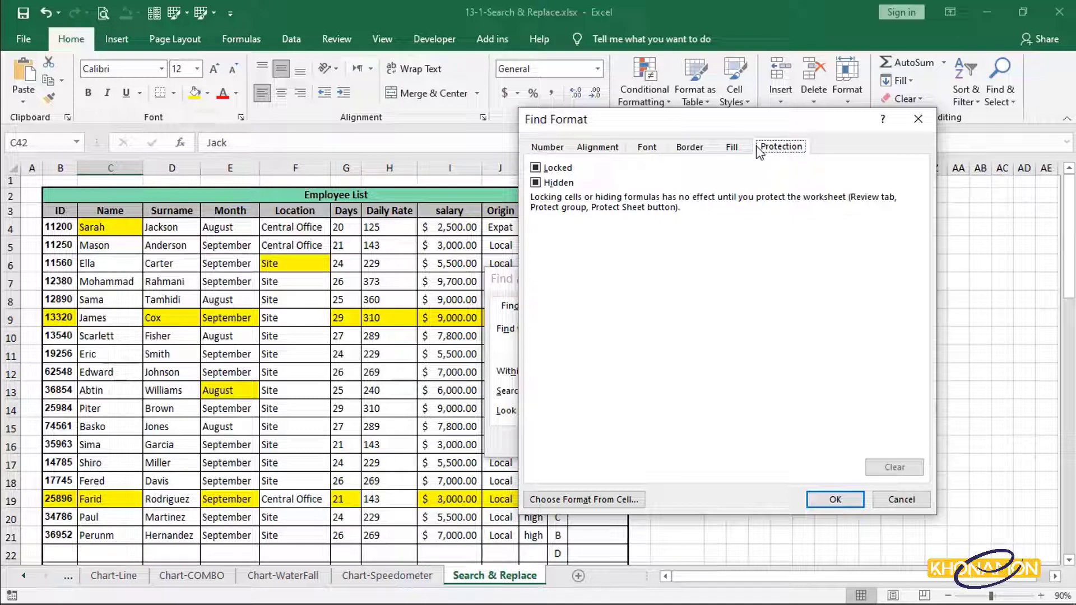
Set the find format to a yellow background fill, checking the Font and Border criteria before accepting it
{"action": "left_click", "coordinate": [739, 146]}
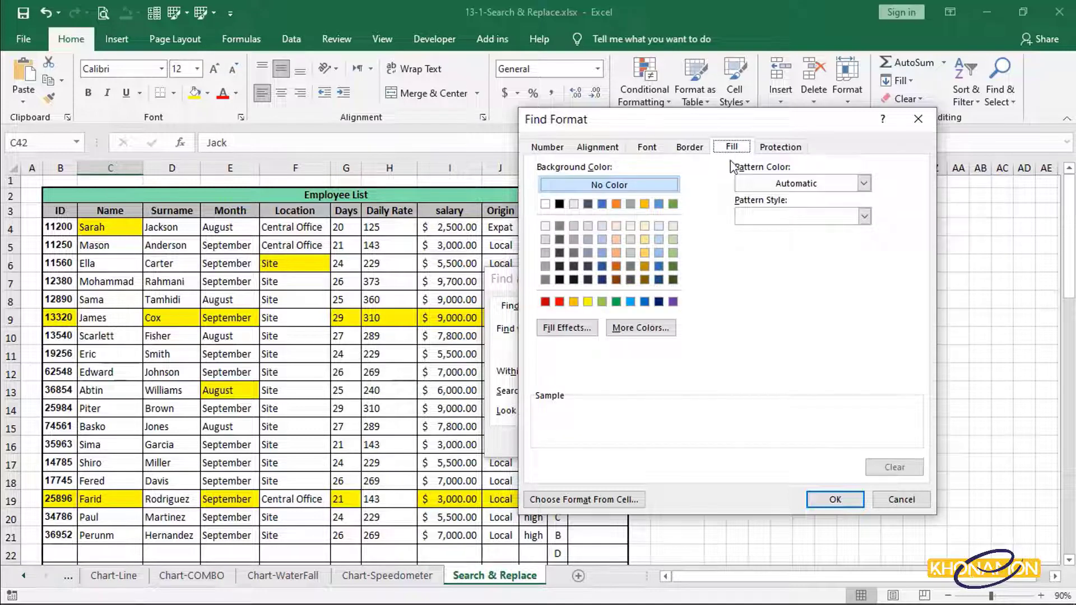
{"action": "left_click", "coordinate": [588, 302]}
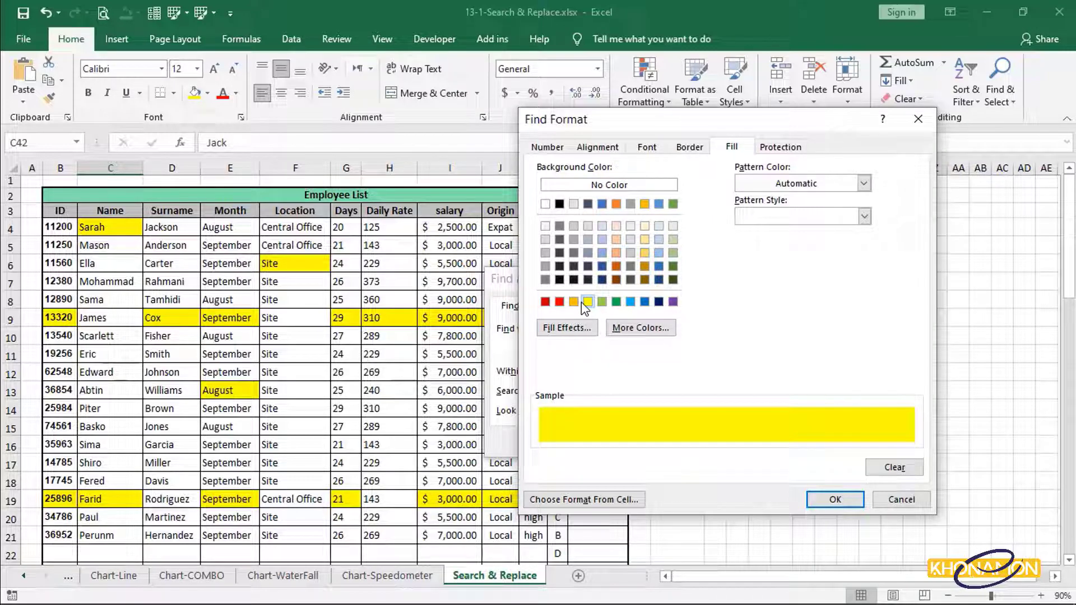
{"action": "left_click", "coordinate": [639, 150]}
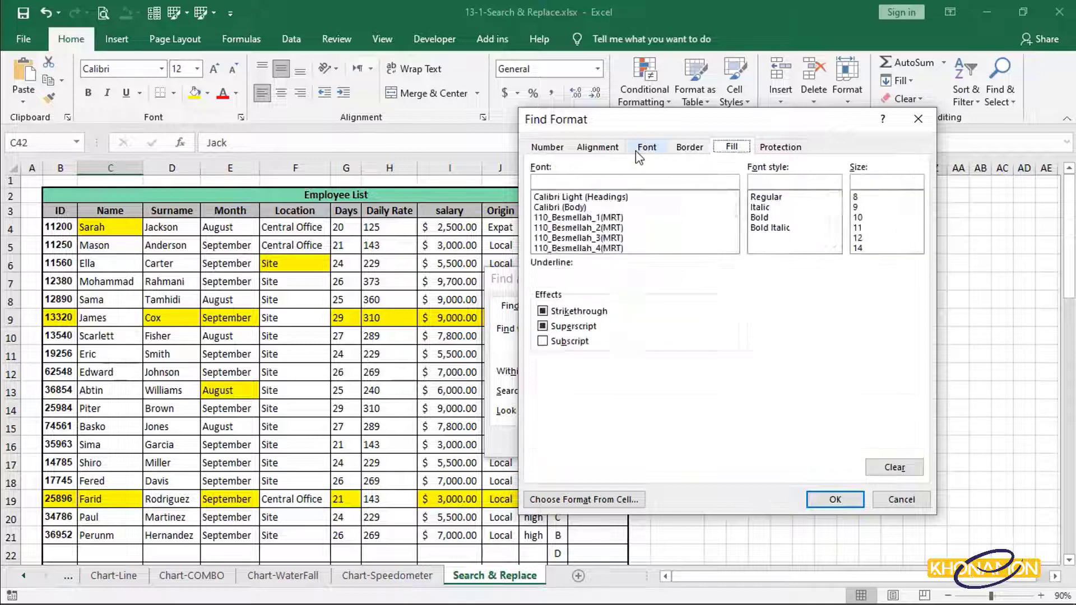
{"action": "left_click", "coordinate": [680, 149]}
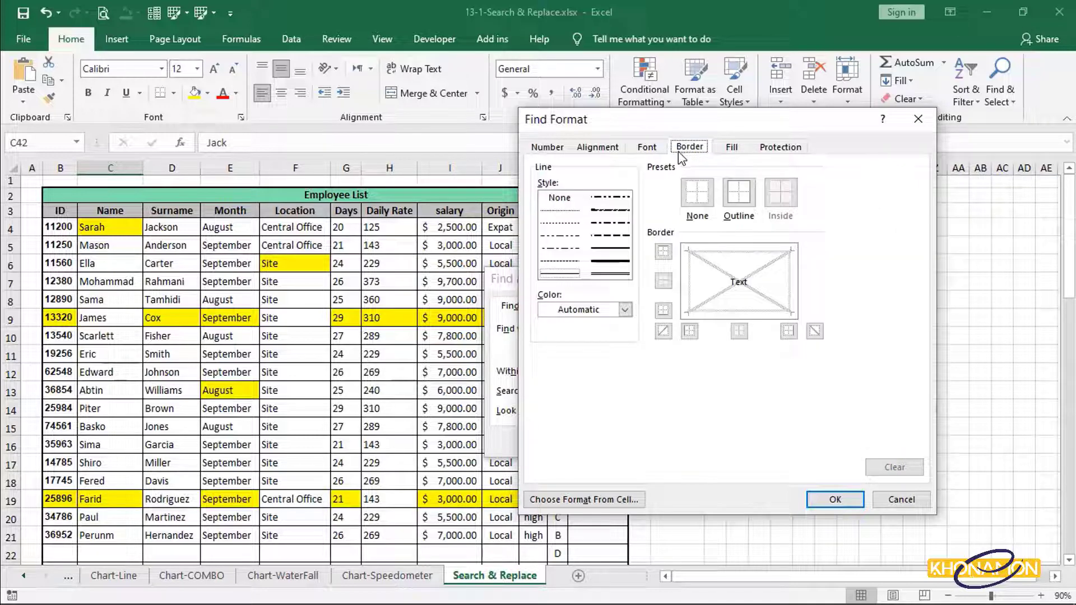
{"action": "left_click", "coordinate": [729, 149]}
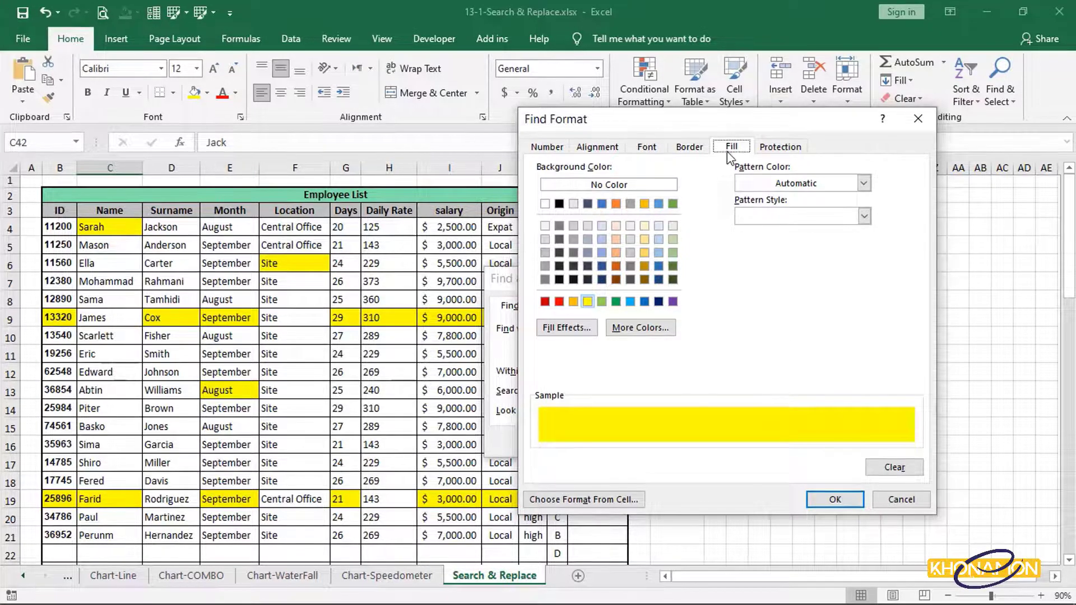
{"action": "left_click", "coordinate": [835, 499]}
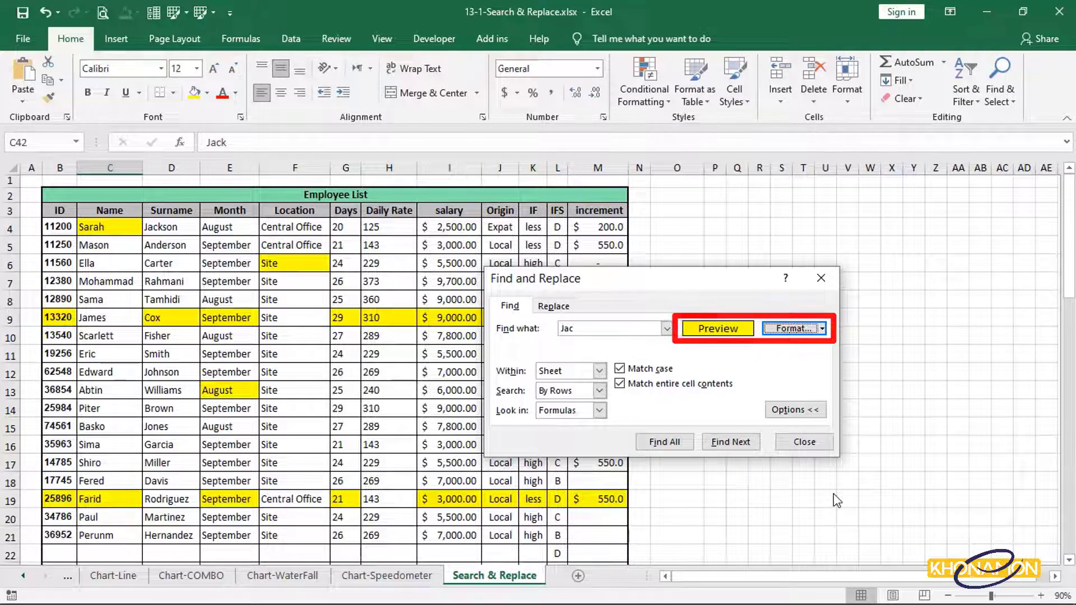
Clear the search text, find all cells matching the yellow fill, and move and enlarge the dialog to show more results
{"action": "left_click_drag", "start_coordinate": [597, 330], "coordinate": [559, 330]}
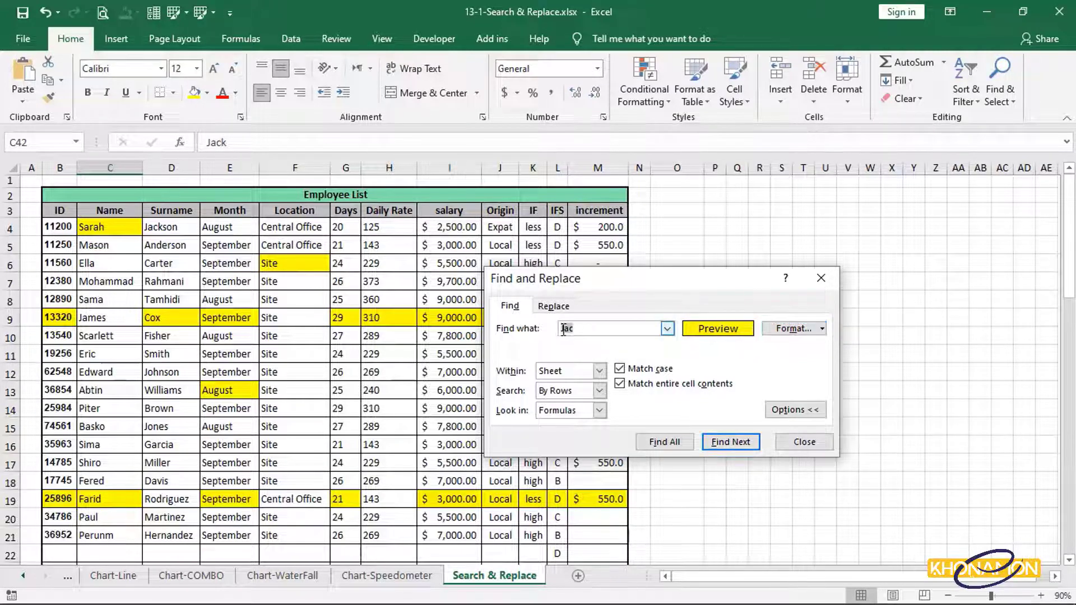
{"action": "key", "text": "BackSpace"}
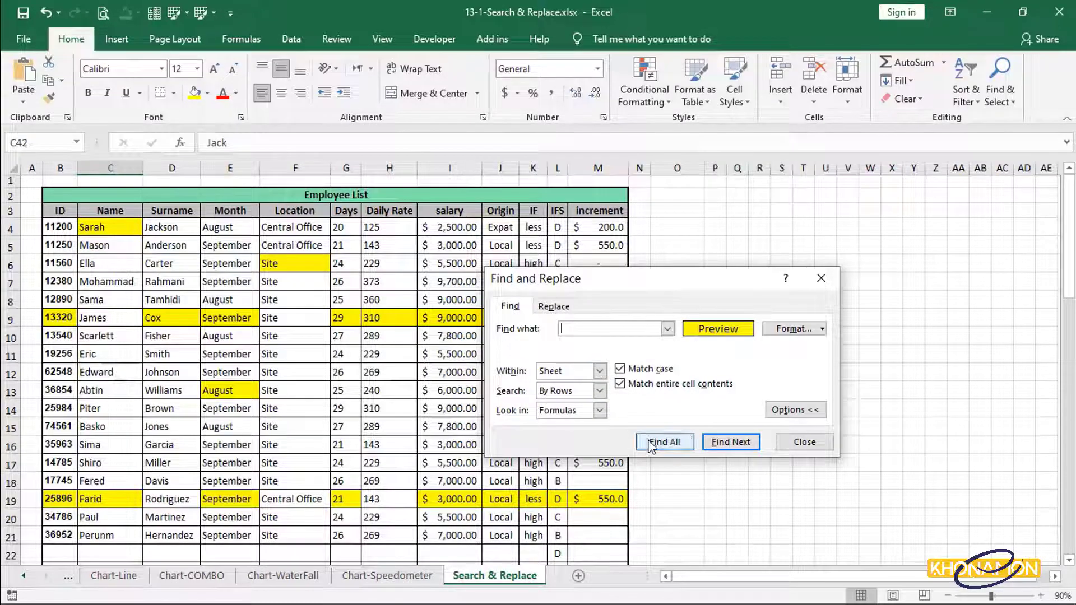
{"action": "left_click", "coordinate": [650, 443]}
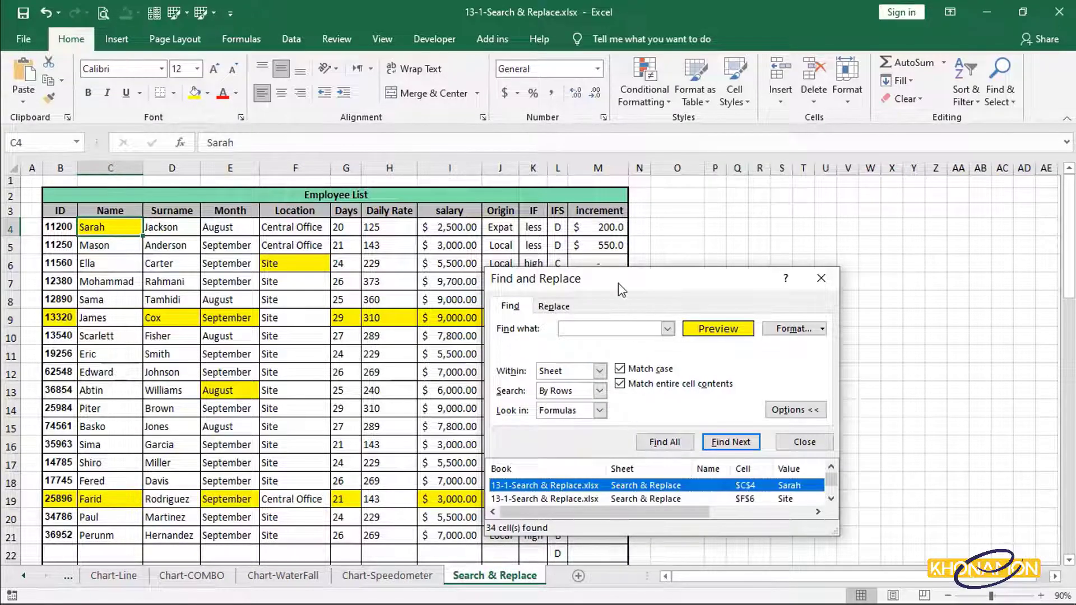
{"action": "left_click_drag", "start_coordinate": [618, 284], "coordinate": [593, 204]}
{"action": "left_click_drag", "start_coordinate": [813, 457], "coordinate": [923, 552]}
Go through the listed yellow cells down to the end of the results, including H9, L9, K32 and K38
{"action": "left_click", "coordinate": [766, 486]}
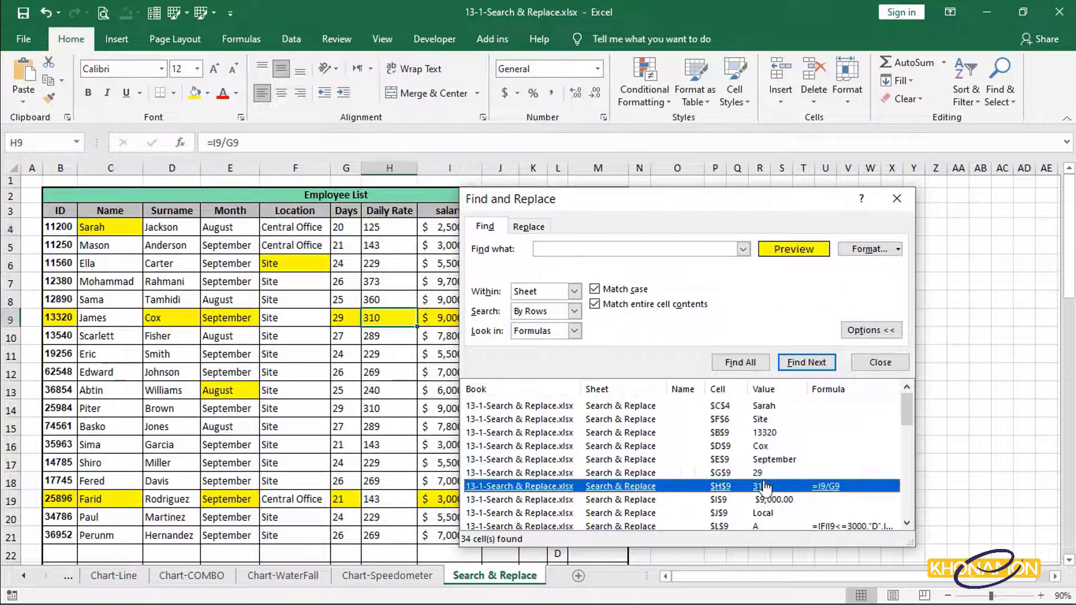
{"action": "left_click", "coordinate": [760, 525]}
{"action": "scroll", "coordinate": [869, 518], "scroll_direction": "down", "scroll_amount": 1}
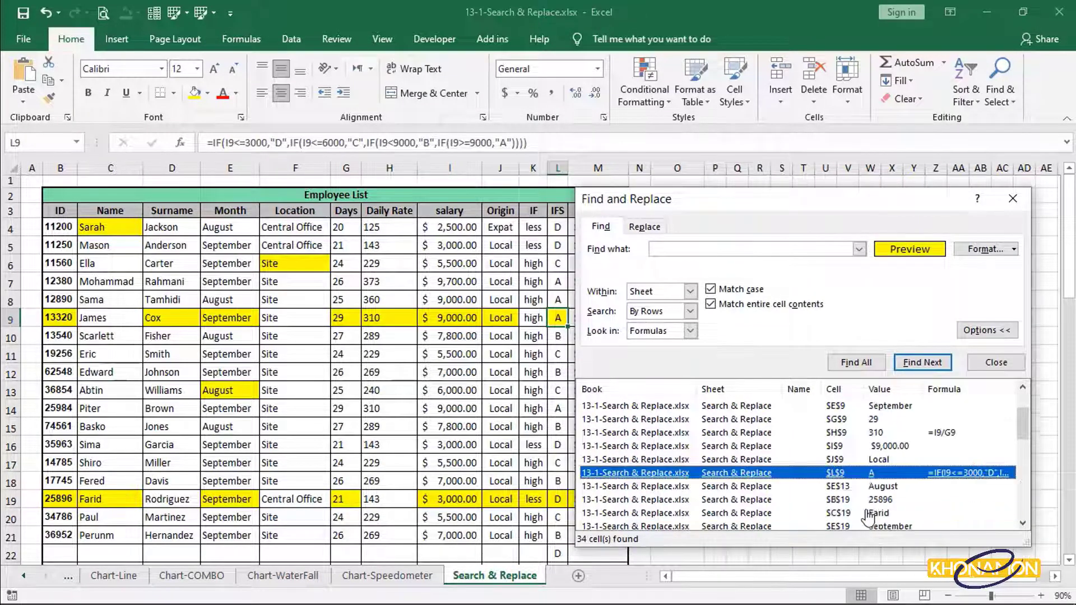
{"action": "scroll", "coordinate": [867, 512], "scroll_direction": "down", "scroll_amount": 2}
{"action": "left_click", "coordinate": [866, 503]}
{"action": "scroll", "coordinate": [867, 502], "scroll_direction": "down", "scroll_amount": 4}
{"action": "left_click", "coordinate": [866, 502]}
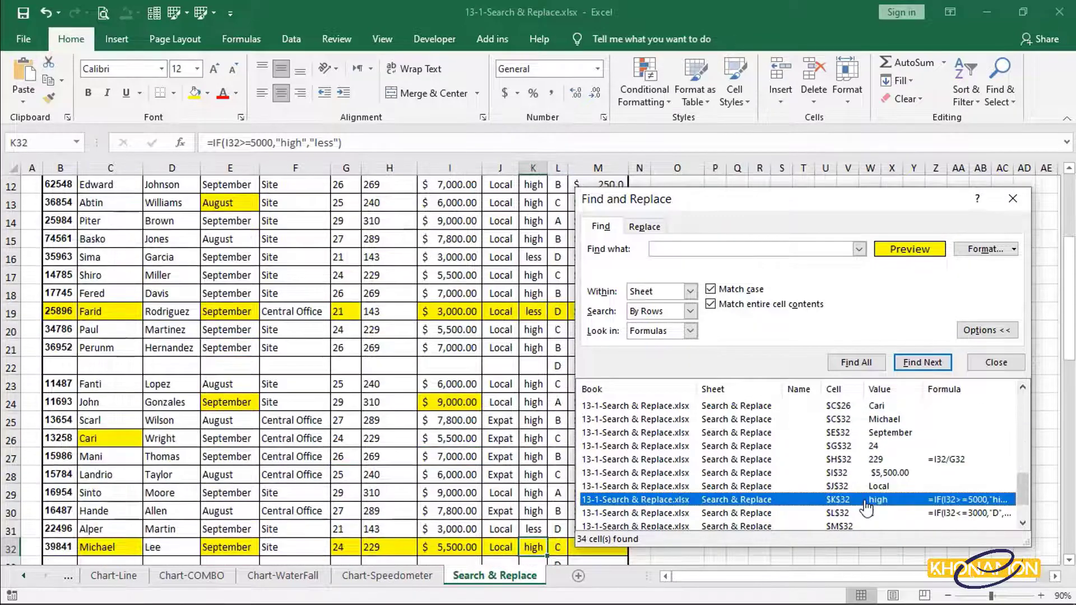
{"action": "scroll", "coordinate": [867, 507], "scroll_direction": "down", "scroll_amount": 1}
{"action": "left_click", "coordinate": [868, 513]}
{"action": "left_click", "coordinate": [869, 525]}
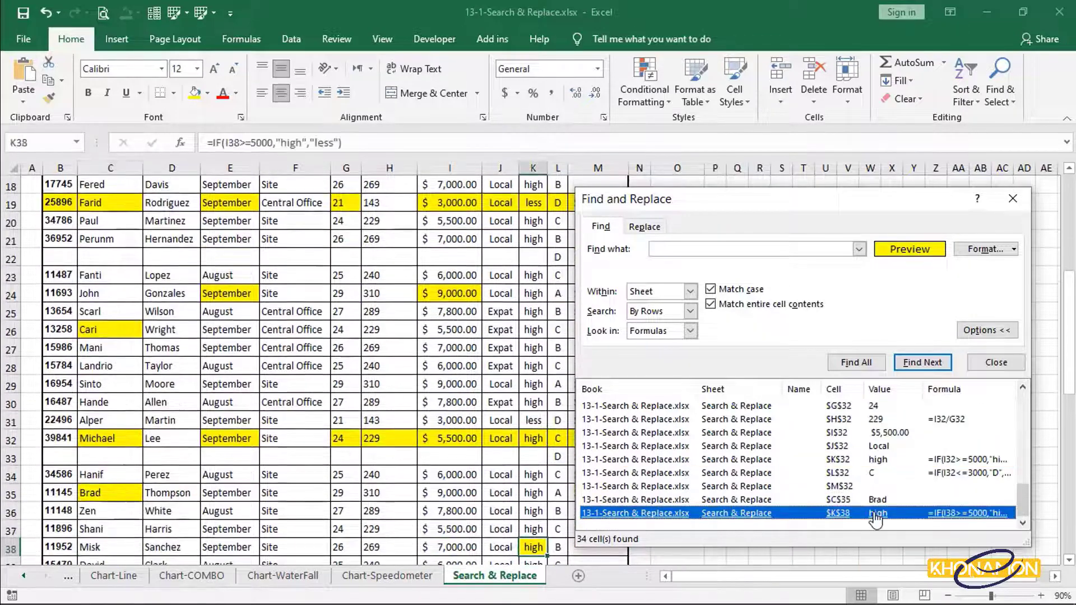
Return to the start of the results list and go to cells D9 and C4
{"action": "scroll", "coordinate": [799, 468], "scroll_direction": "up", "scroll_amount": 3}
{"action": "left_click", "coordinate": [793, 448]}
{"action": "scroll", "coordinate": [793, 448], "scroll_direction": "up", "scroll_amount": 3}
{"action": "left_click", "coordinate": [791, 448]}
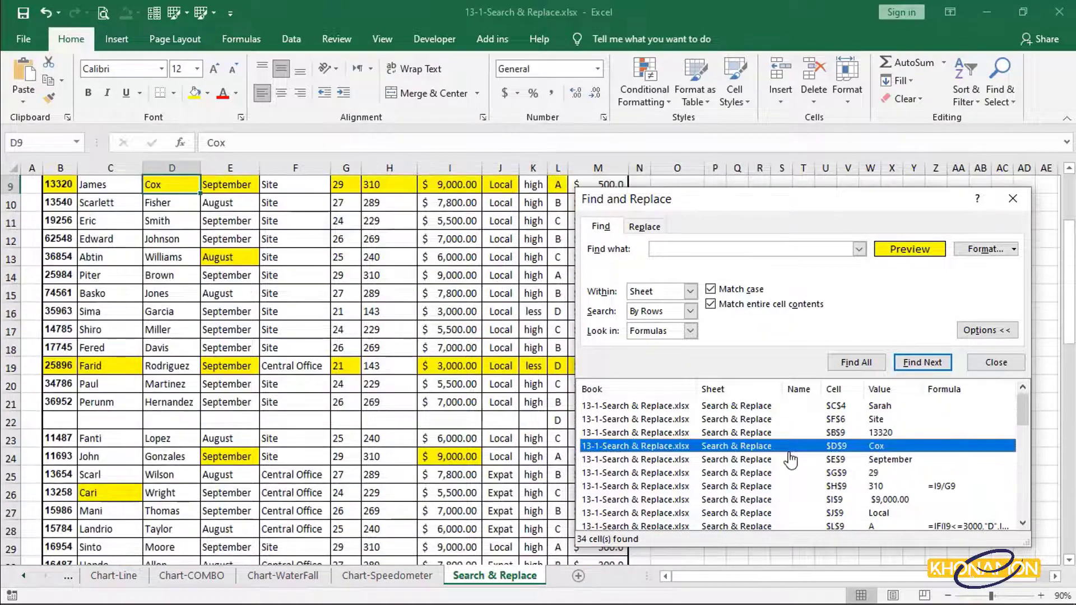
{"action": "left_click", "coordinate": [791, 406]}
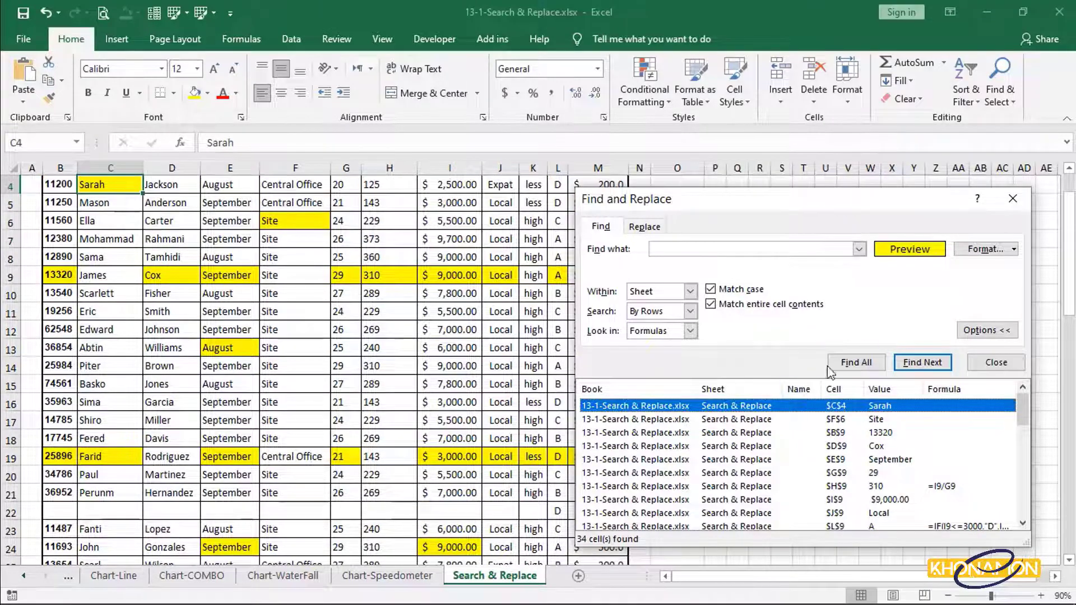
Clear the find format, find all cells with the search text left empty, and look through the results list
{"action": "left_click", "coordinate": [978, 250]}
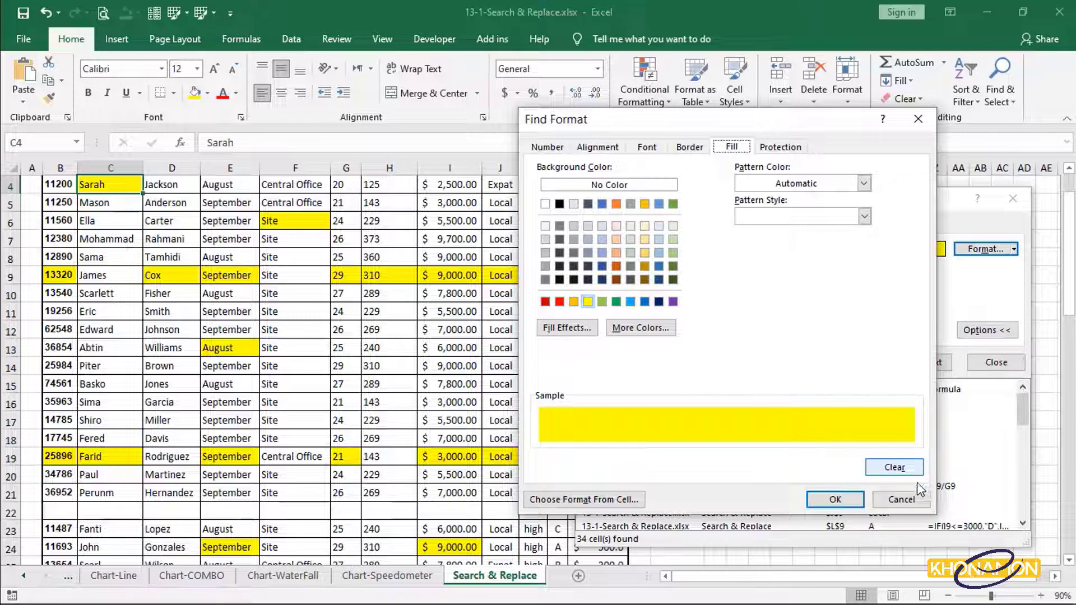
{"action": "left_click", "coordinate": [918, 499]}
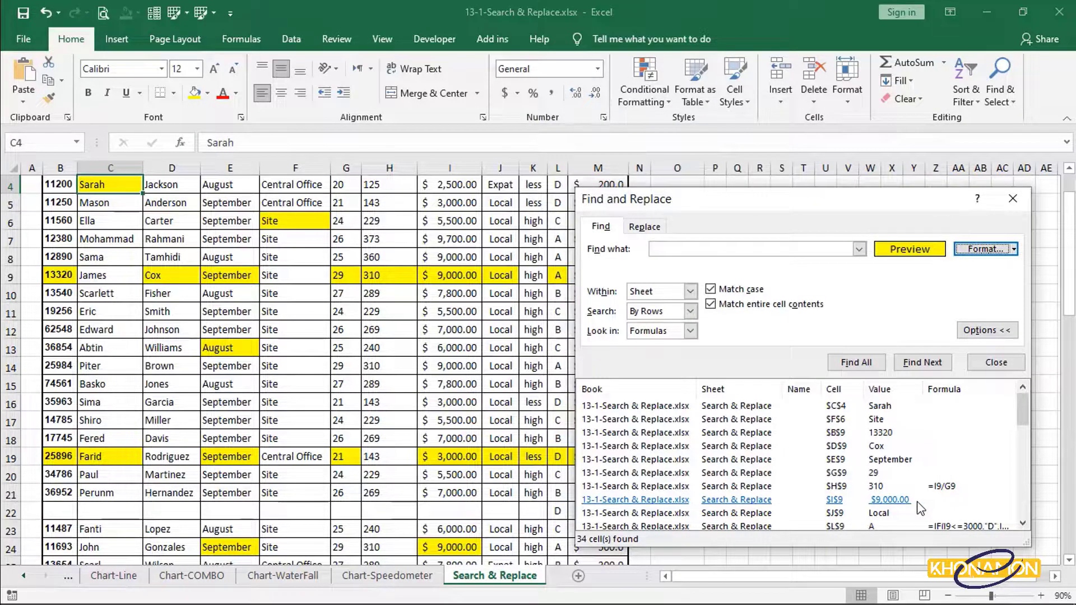
{"action": "left_click", "coordinate": [1014, 250]}
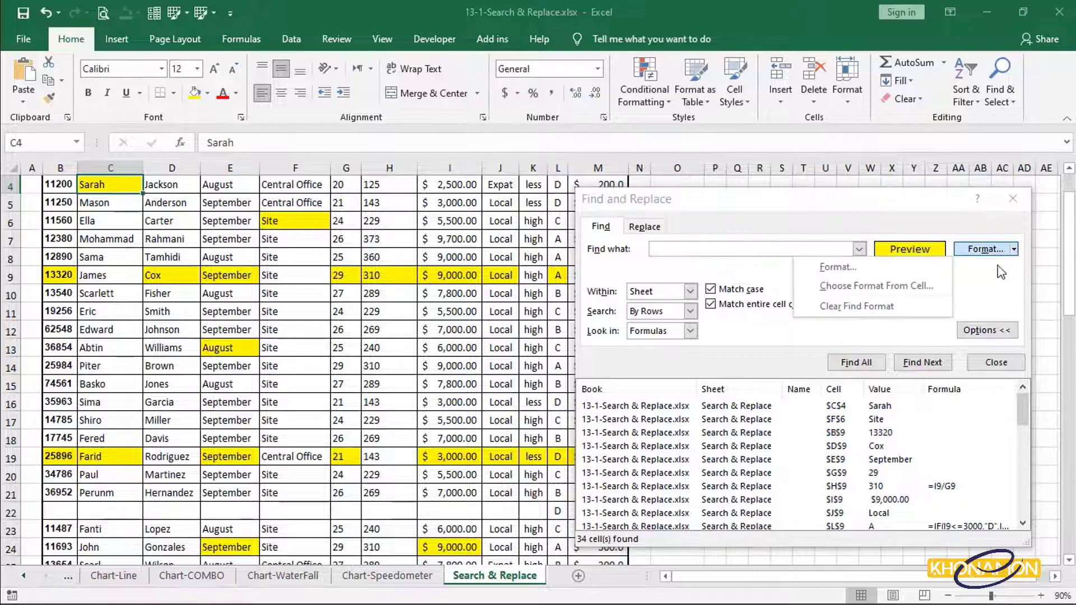
{"action": "left_click", "coordinate": [938, 318]}
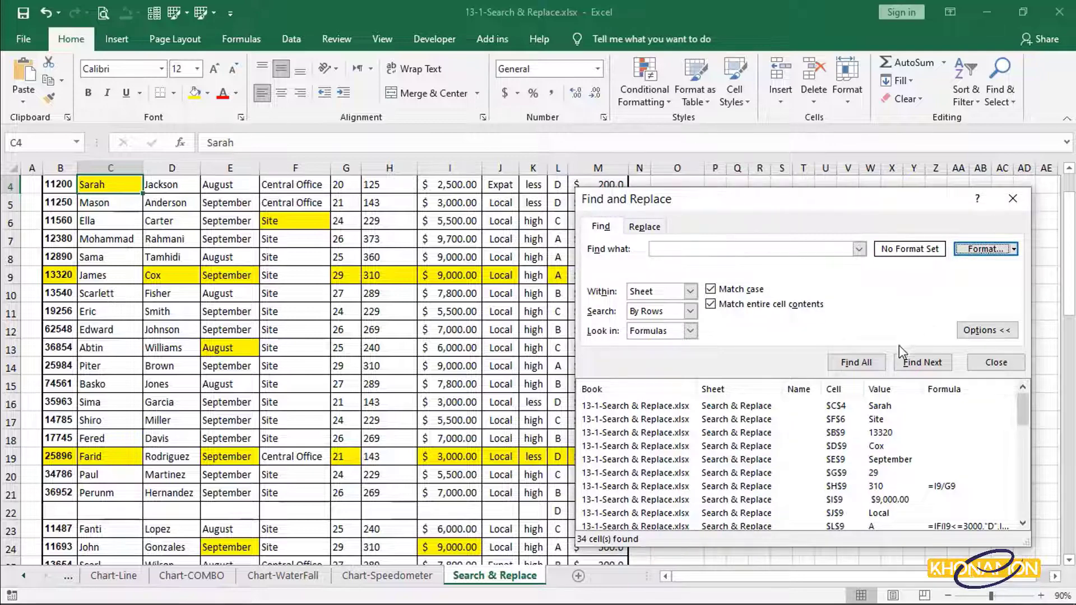
{"action": "left_click", "coordinate": [870, 365]}
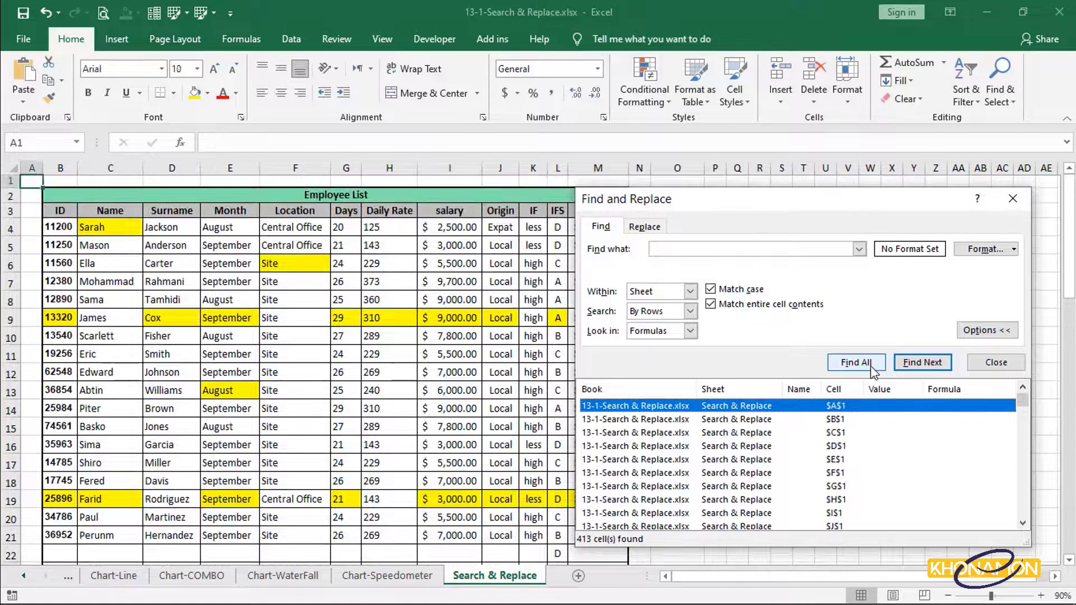
{"action": "scroll", "coordinate": [876, 436], "scroll_direction": "down", "scroll_amount": 6}
{"action": "scroll", "coordinate": [876, 437], "scroll_direction": "down", "scroll_amount": 10}
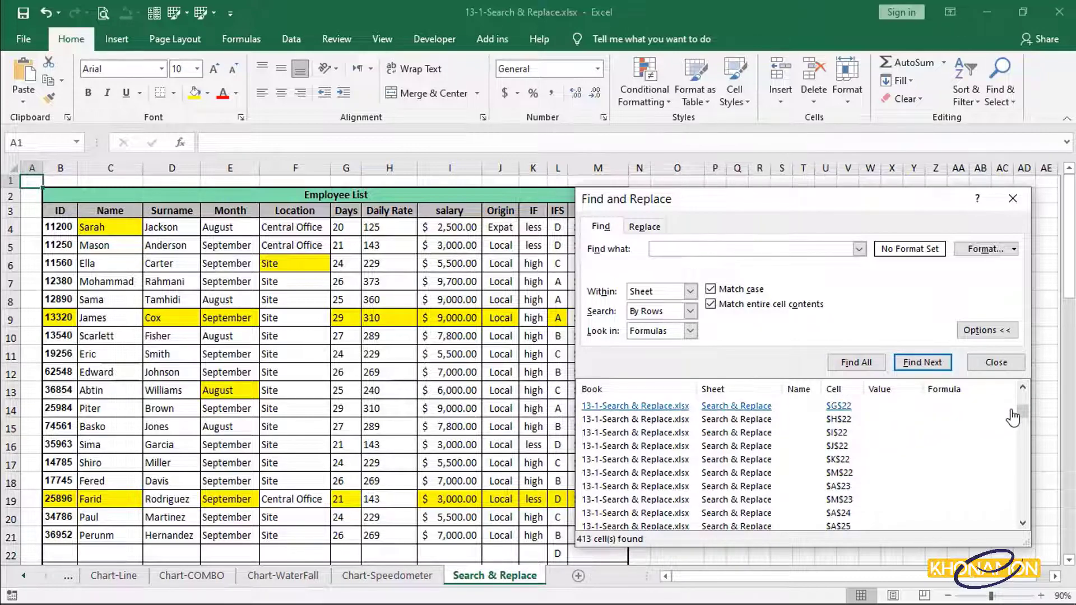
{"action": "mouse_move", "coordinate": [1024, 411]}
{"action": "left_mouse_down"}
{"action": "mouse_move", "coordinate": [1024, 527]}
{"action": "mouse_move", "coordinate": [1012, 395]}
{"action": "left_mouse_up"}
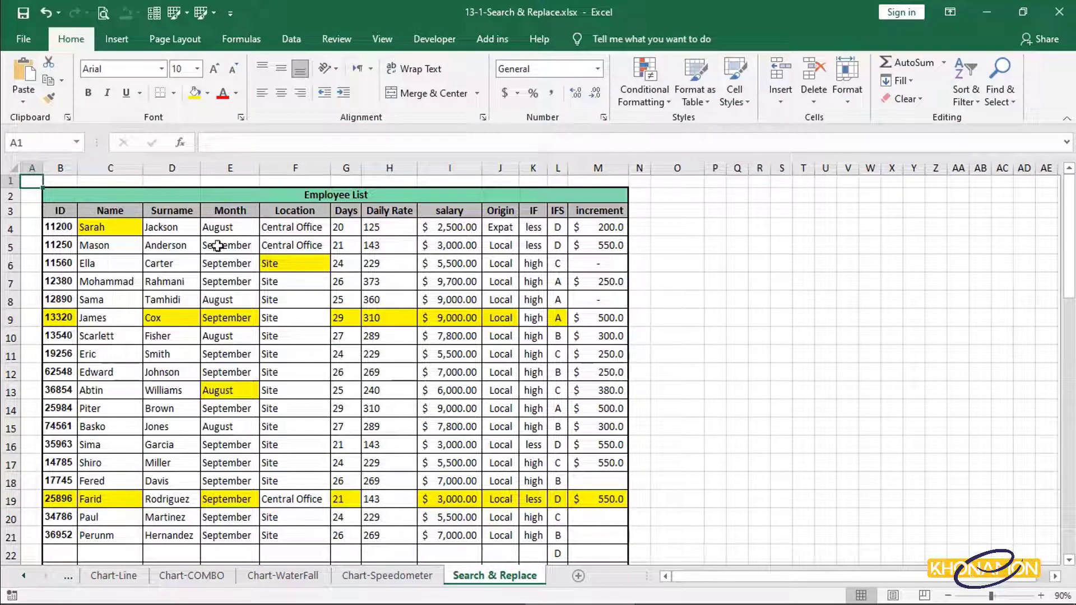
Find all occurrences of the lowercase first name within C4:E6, with case matching and entire cell matching turned off
{"action": "left_click_drag", "start_coordinate": [127, 228], "coordinate": [253, 265]}
{"action": "key", "text": "ctrl+f"}
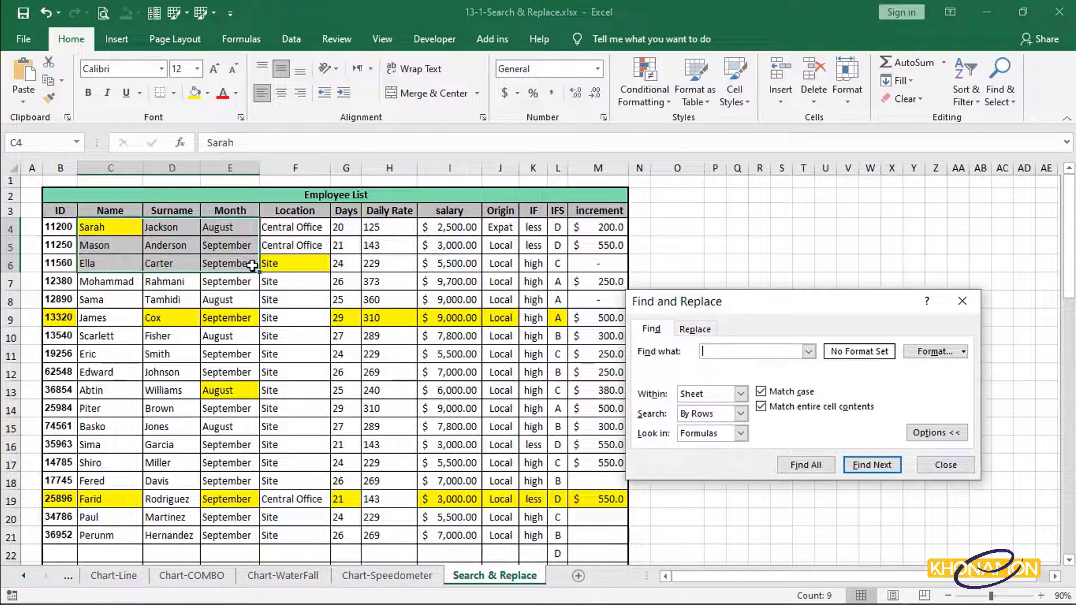
{"action": "type", "text": "jack"}
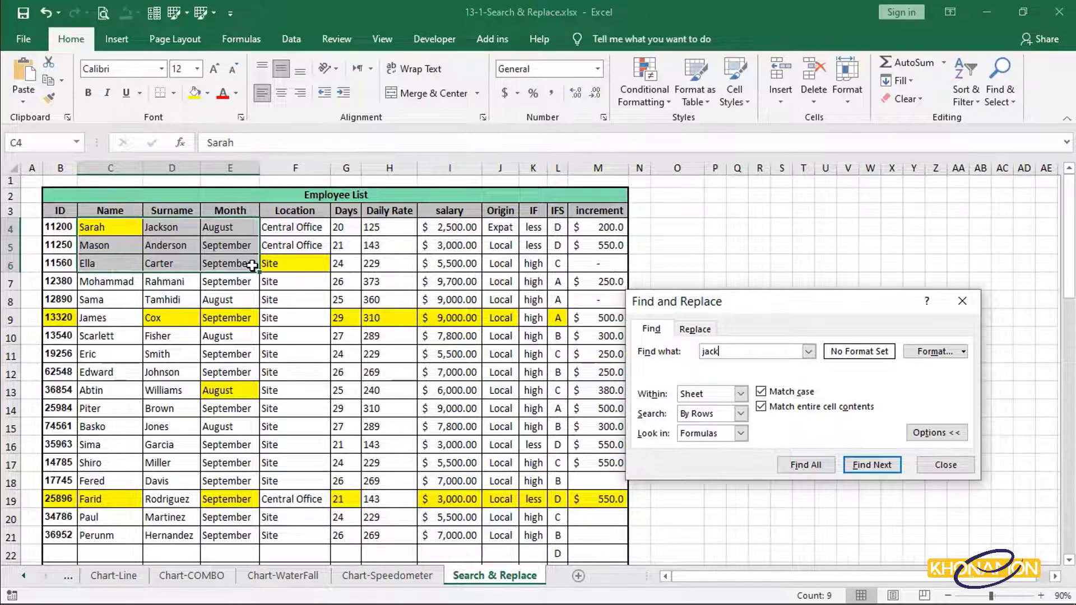
{"action": "left_click", "coordinate": [760, 392]}
{"action": "left_click", "coordinate": [761, 392]}
{"action": "left_click", "coordinate": [761, 407]}
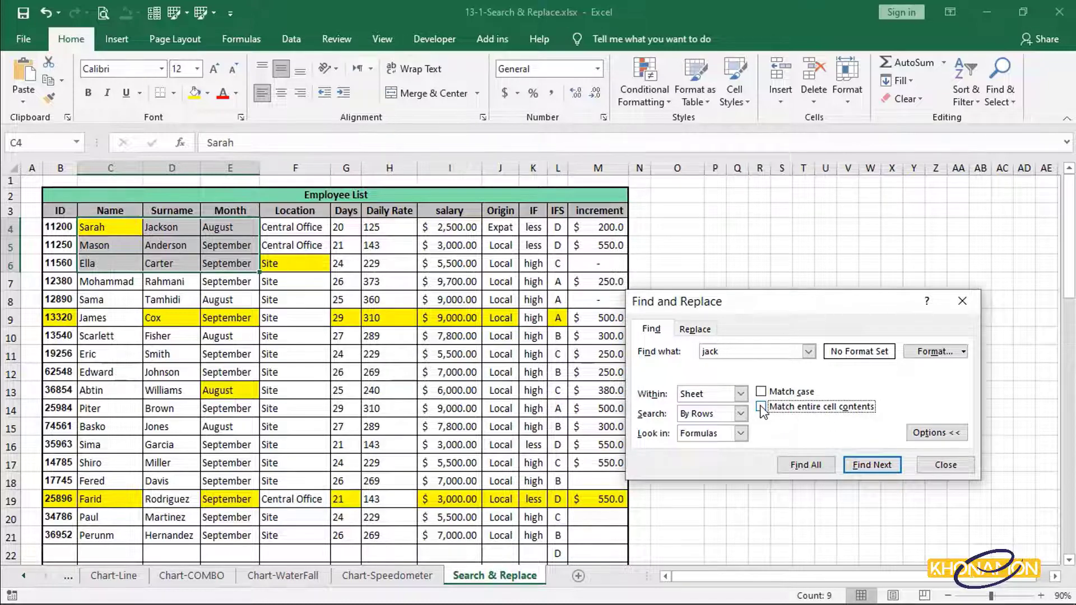
{"action": "left_click", "coordinate": [806, 466]}
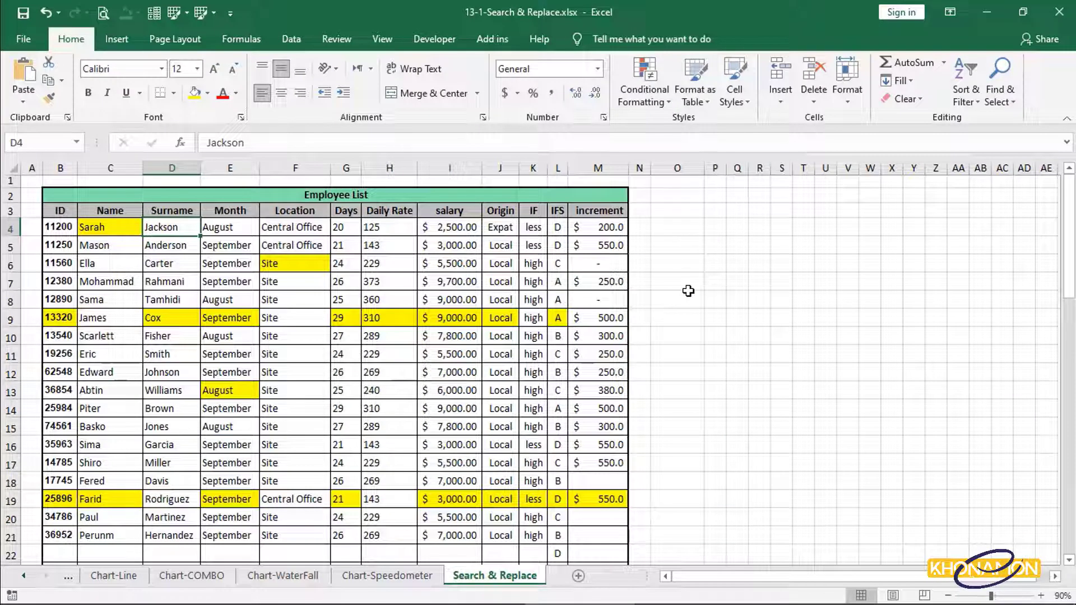
Find all occurrences of the lowercase first name within column C only, view the result, and close the dialog
{"action": "left_click", "coordinate": [111, 168]}
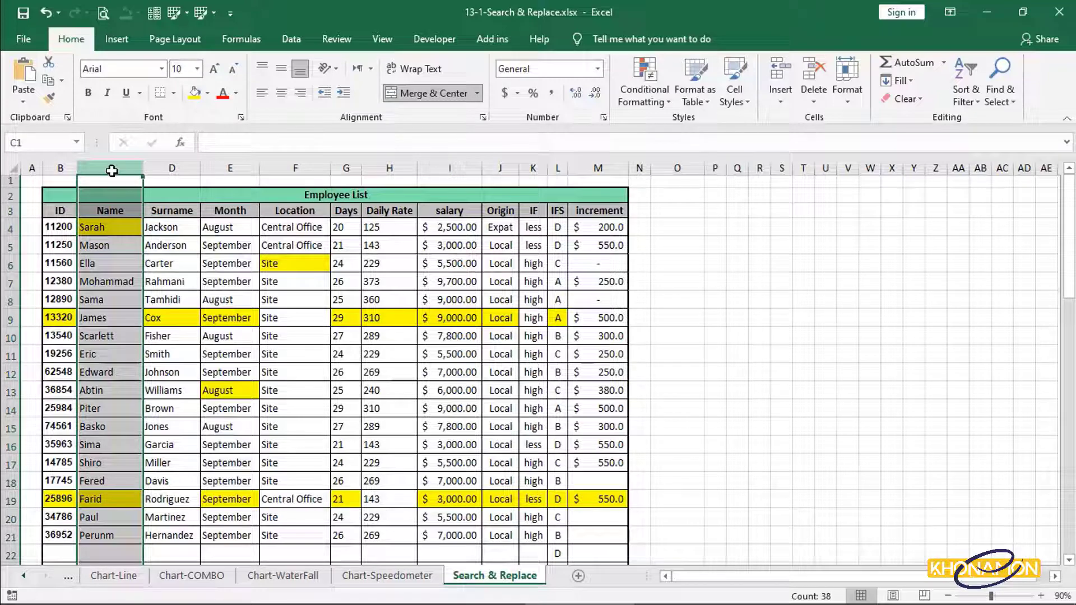
{"action": "key", "text": "ctrl+f"}
{"action": "type", "text": "jack"}
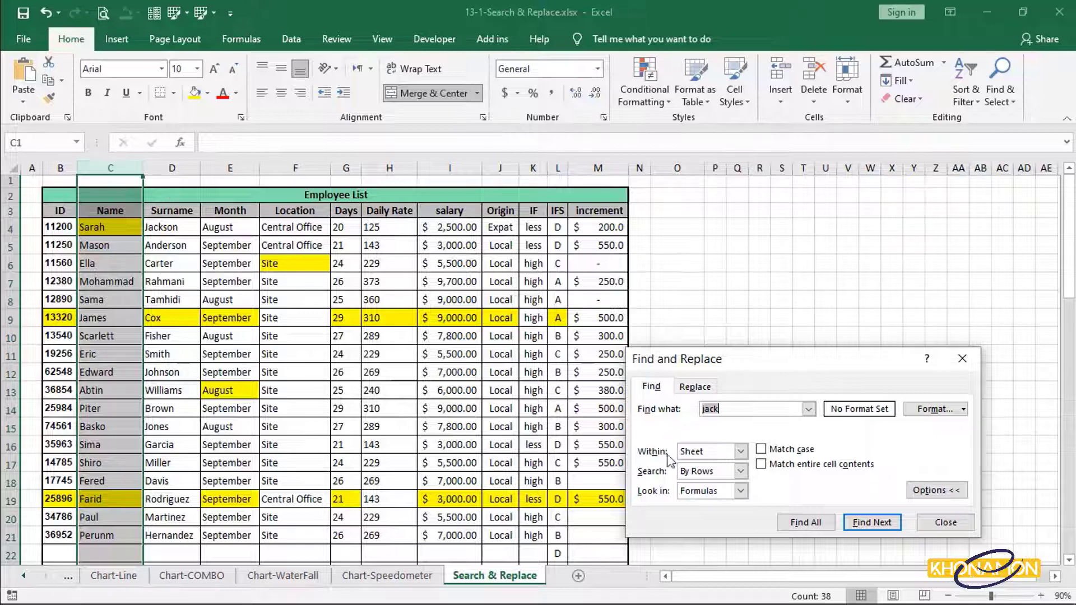
{"action": "left_click", "coordinate": [799, 524]}
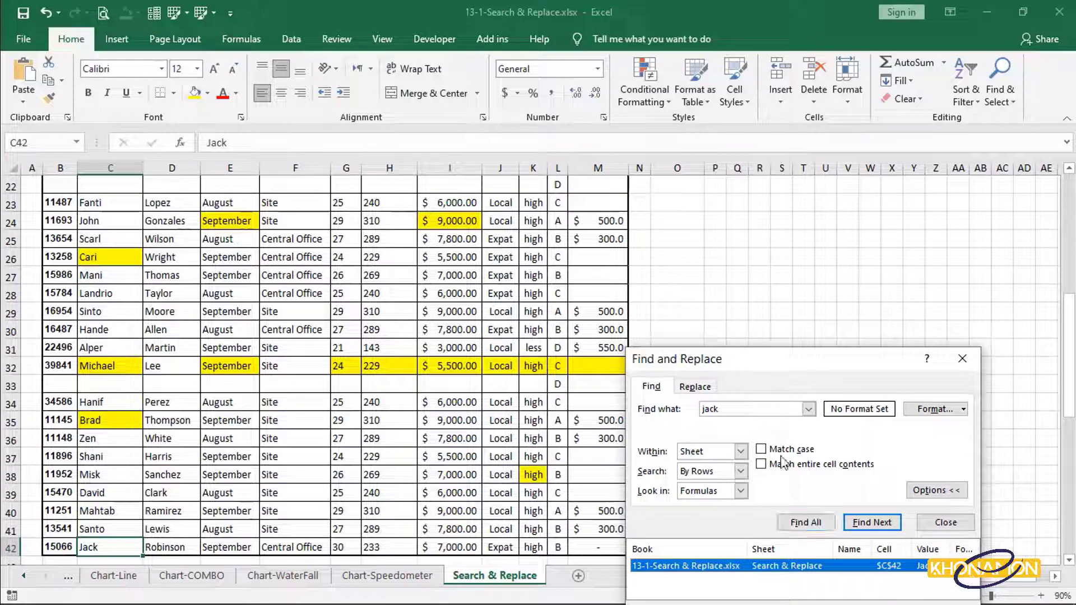
{"action": "left_click_drag", "start_coordinate": [754, 360], "coordinate": [726, 234]}
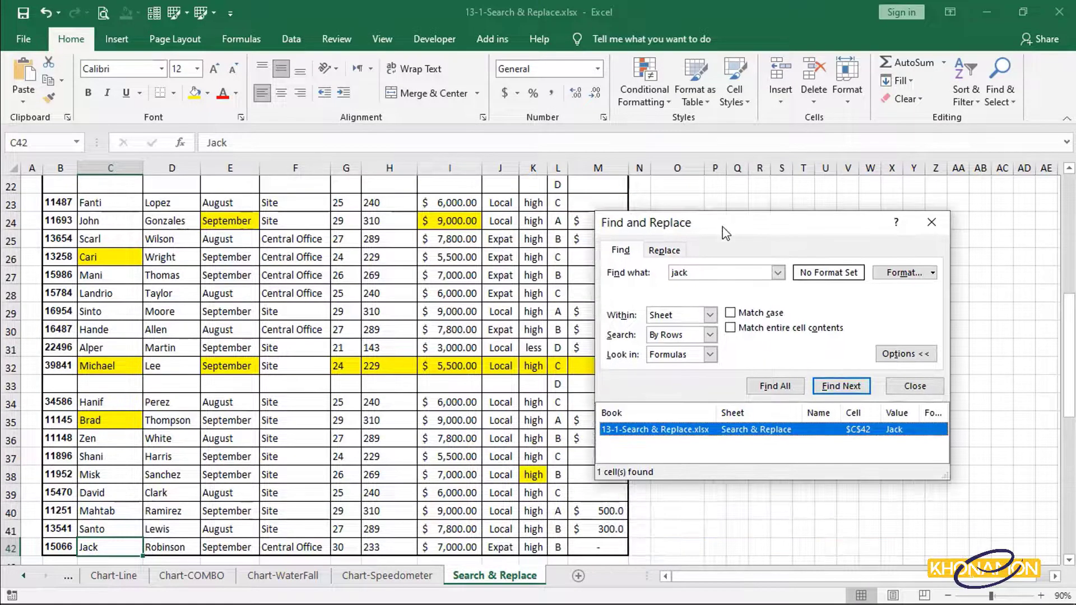
{"action": "left_click", "coordinate": [931, 222]}
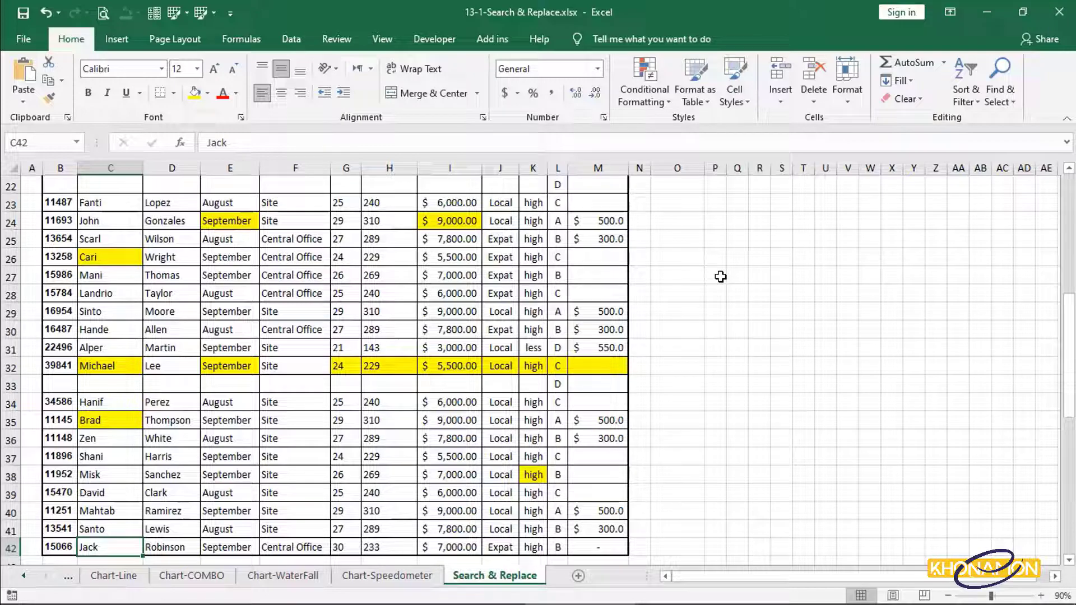
Find all occurrences of "central" within a combined selection of row 4 and columns E and F
{"action": "scroll", "coordinate": [722, 273], "scroll_direction": "up", "scroll_amount": 7}
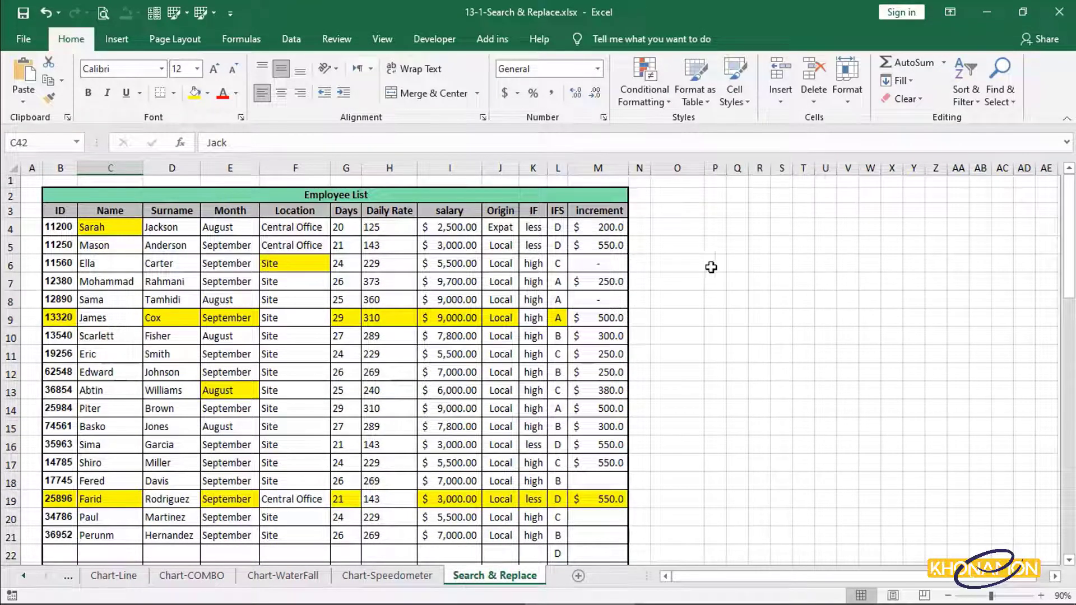
{"action": "left_click", "coordinate": [10, 228]}
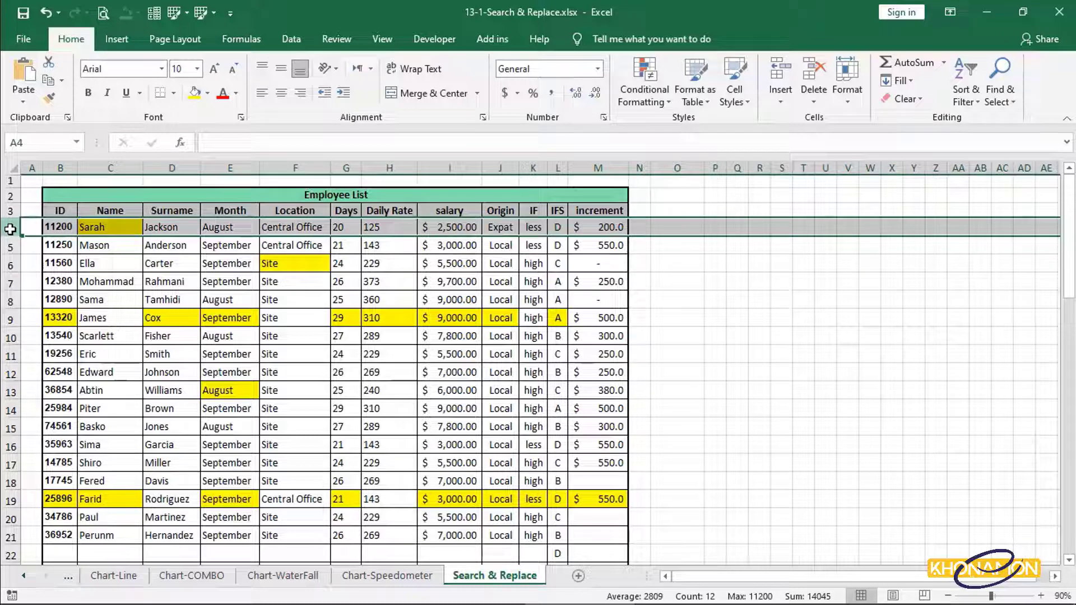
{"action": "key", "text": "ctrl"}
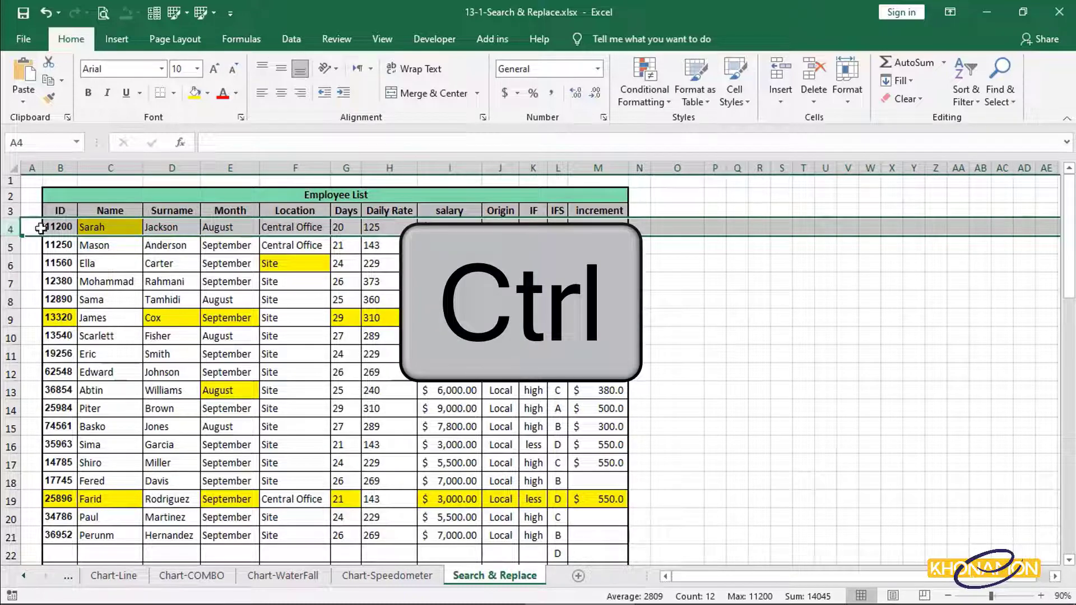
{"action": "left_click", "coordinate": [223, 168], "text": "ctrl"}
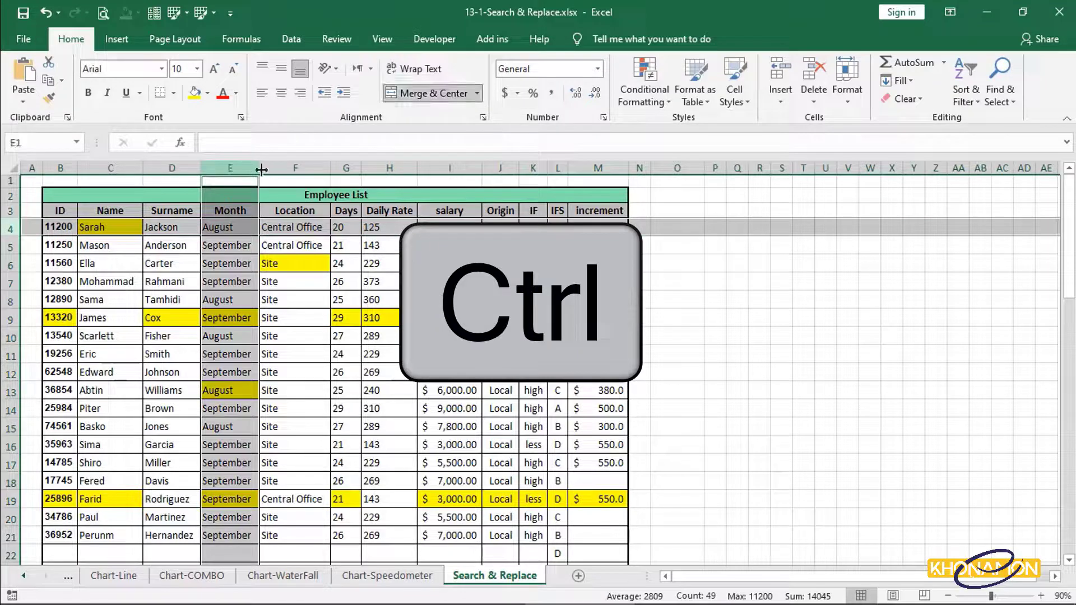
{"action": "left_click", "coordinate": [282, 170], "text": "ctrl"}
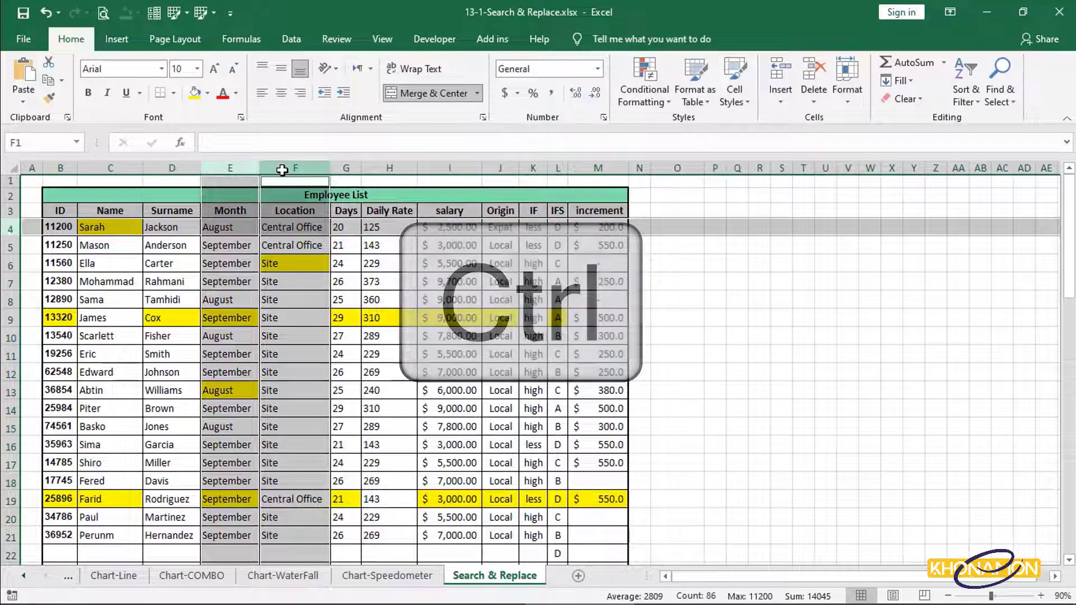
{"action": "key", "text": "ctrl+f"}
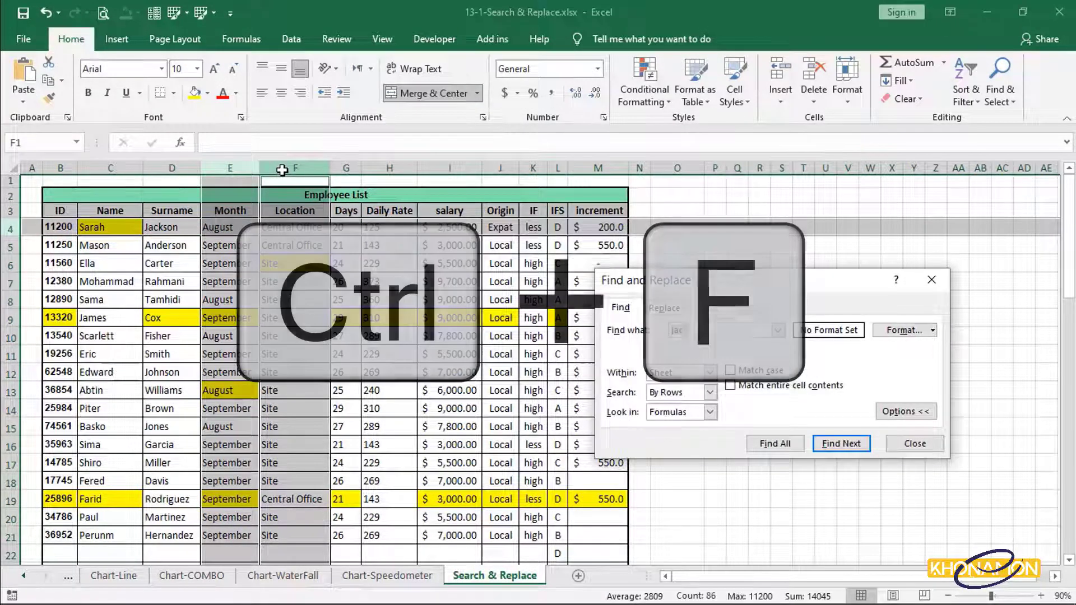
{"action": "left_click_drag", "start_coordinate": [703, 327], "coordinate": [668, 329]}
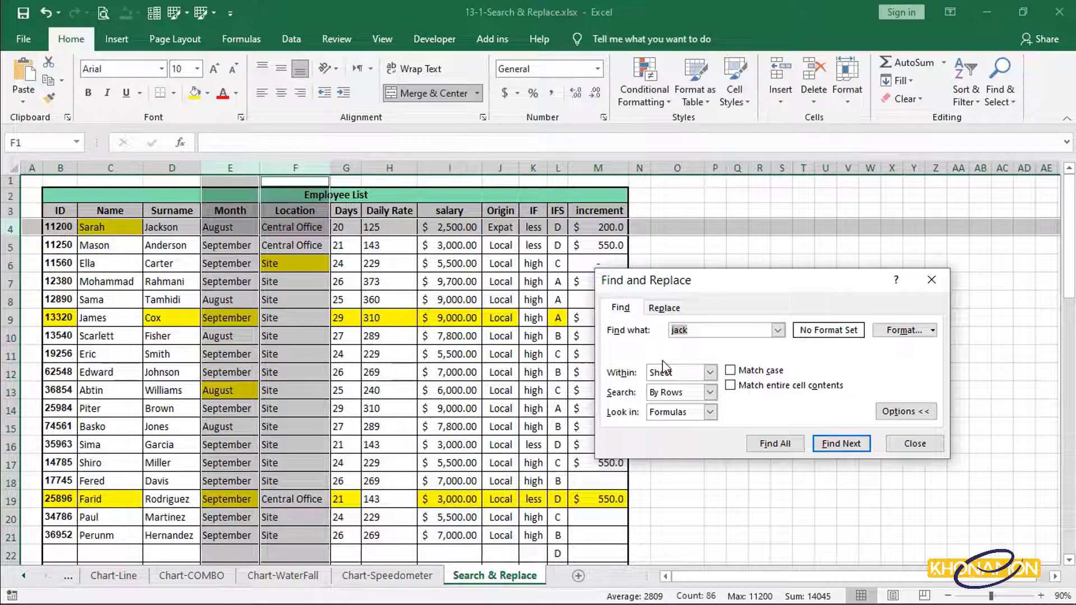
{"action": "type", "text": "central"}
{"action": "left_click", "coordinate": [774, 444]}
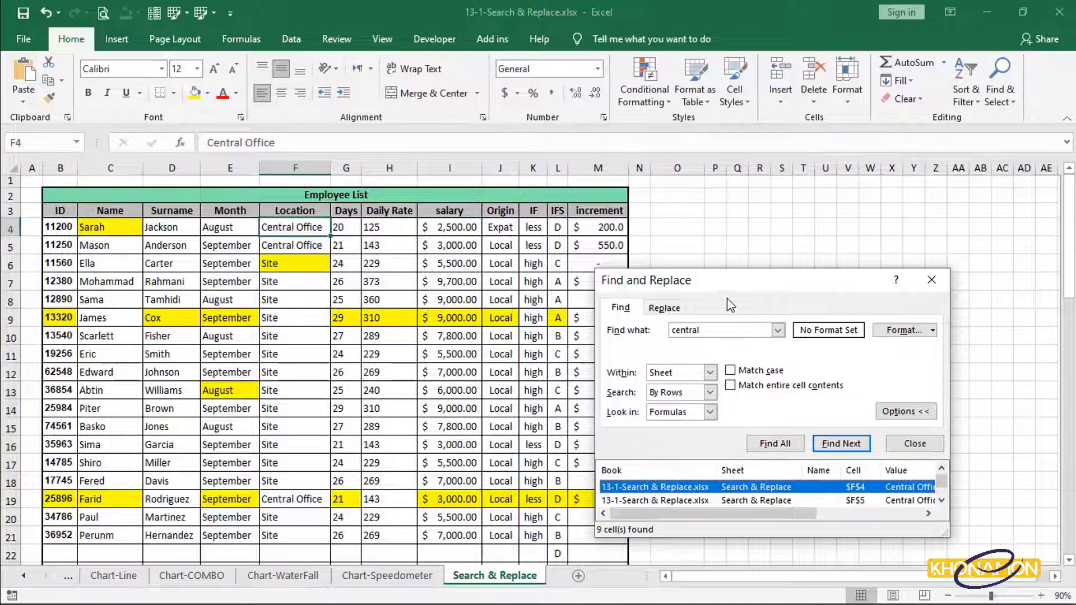
Move and enlarge the Find and Replace dialog to show the full results list, and go to cells F27, F42 and F19
{"action": "left_click_drag", "start_coordinate": [728, 280], "coordinate": [704, 162]}
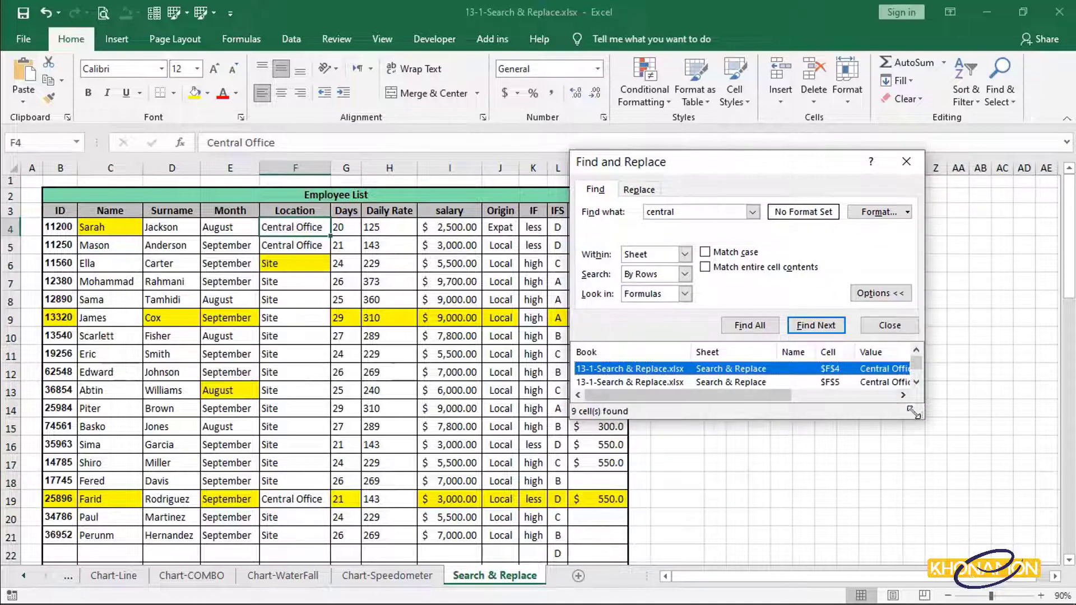
{"action": "left_click_drag", "start_coordinate": [914, 413], "coordinate": [987, 514]}
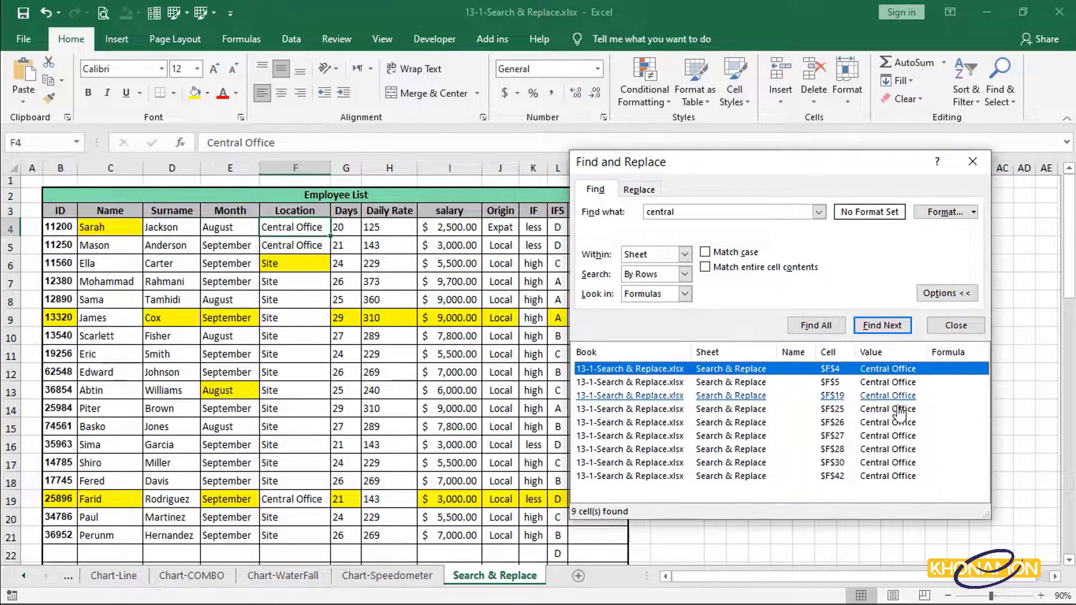
{"action": "left_click", "coordinate": [888, 436]}
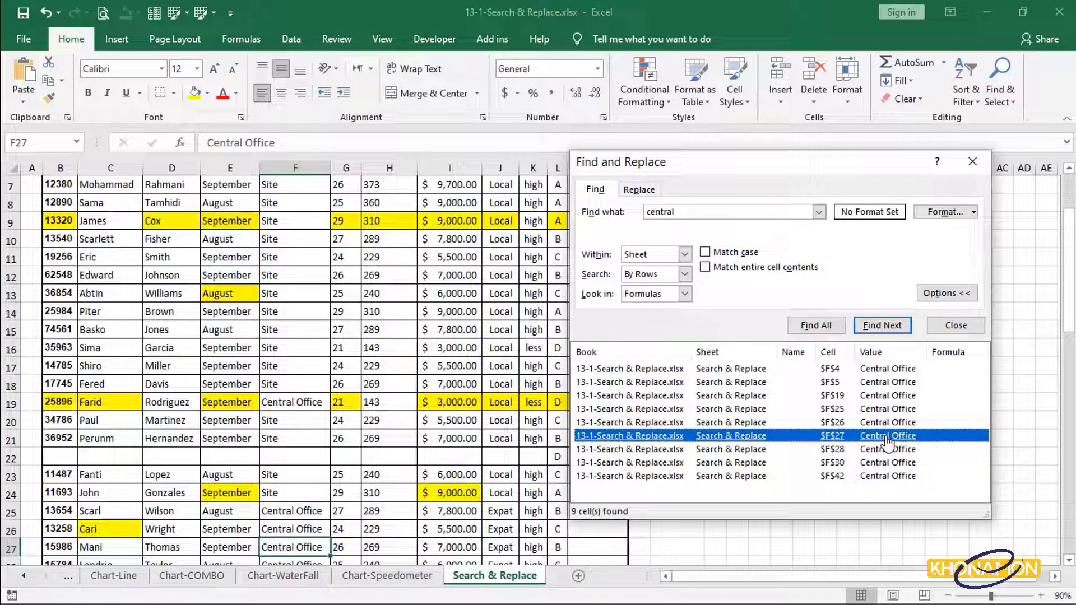
{"action": "left_click", "coordinate": [892, 476]}
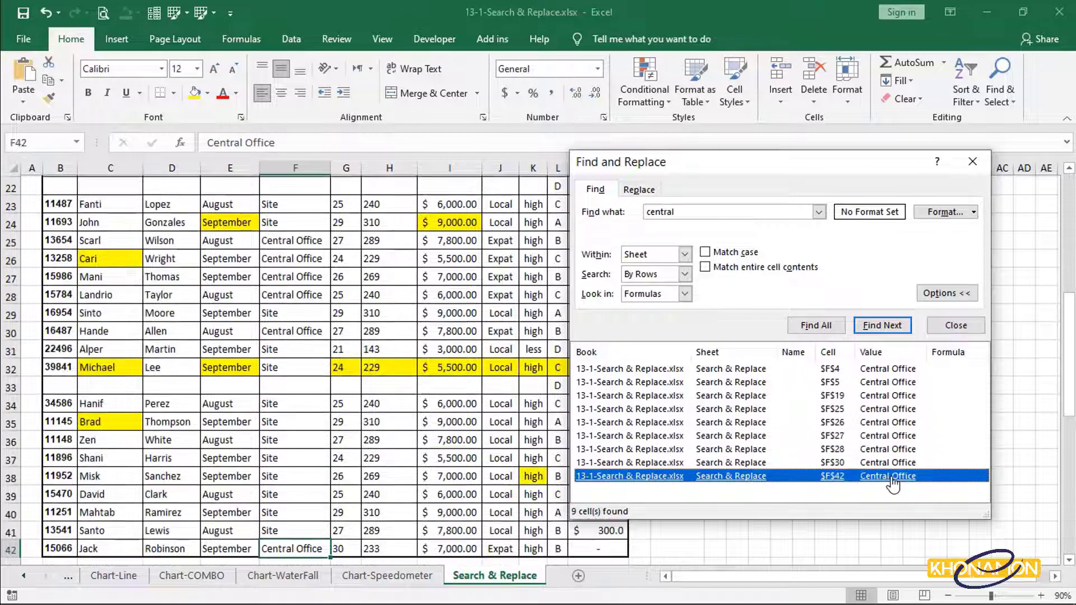
{"action": "left_click", "coordinate": [886, 396]}
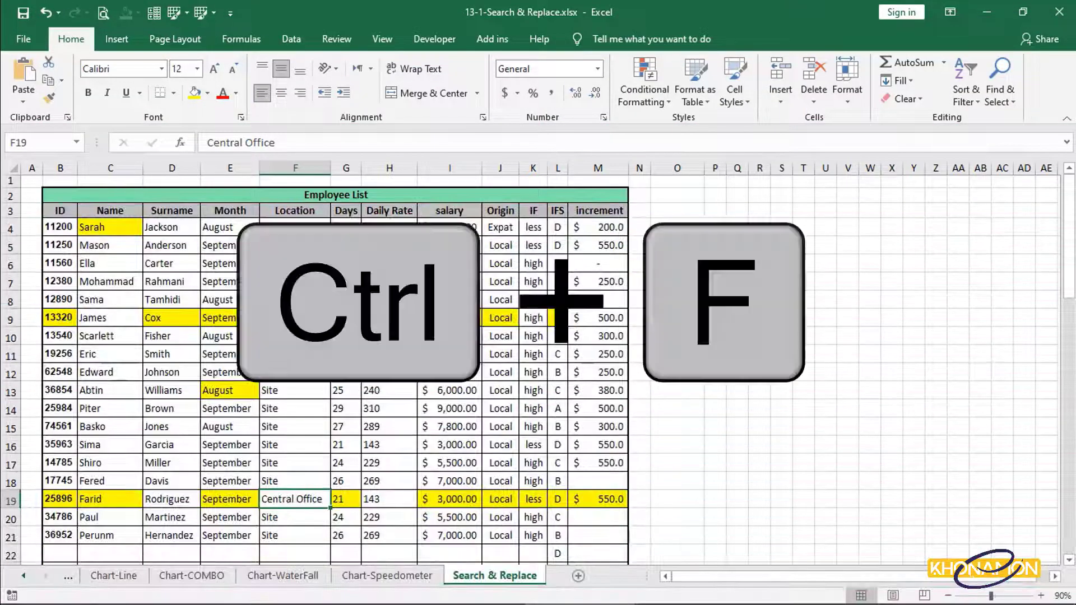
Set up a Replace operation with the lowercase first name from C42 as search text and the new name as replacement
{"action": "key", "text": "ctrl+f"}
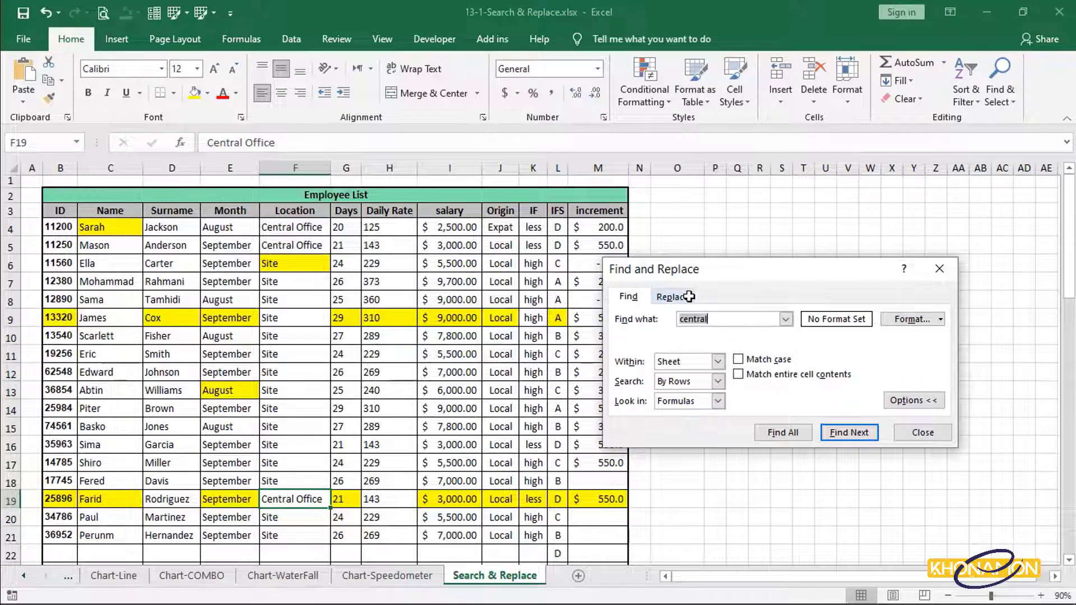
{"action": "left_click", "coordinate": [689, 297]}
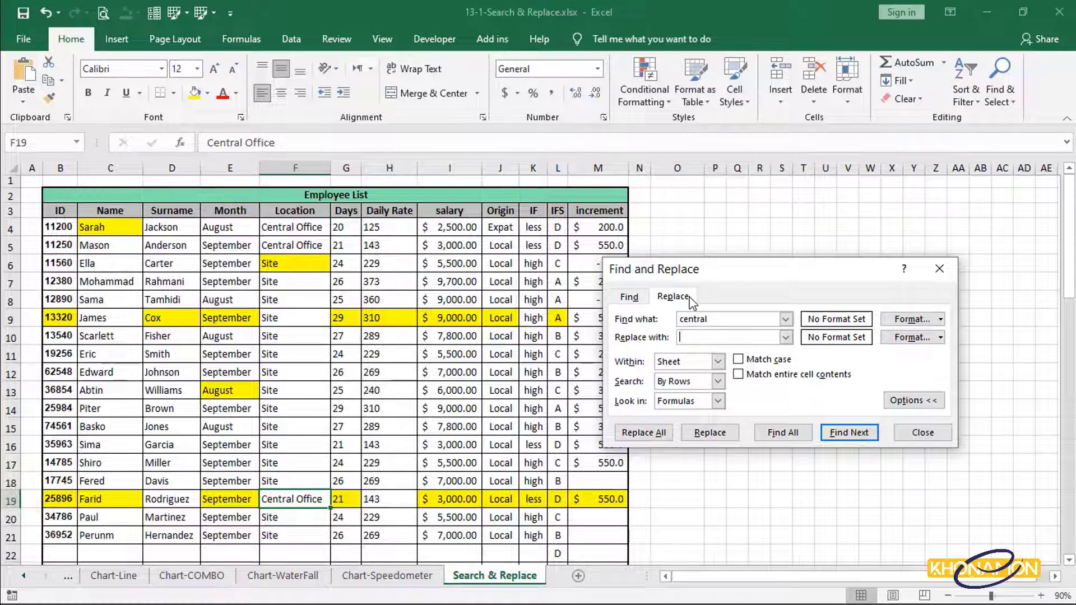
{"action": "double_click", "coordinate": [700, 318]}
{"action": "type", "text": "jack"}
{"action": "left_click", "coordinate": [686, 336]}
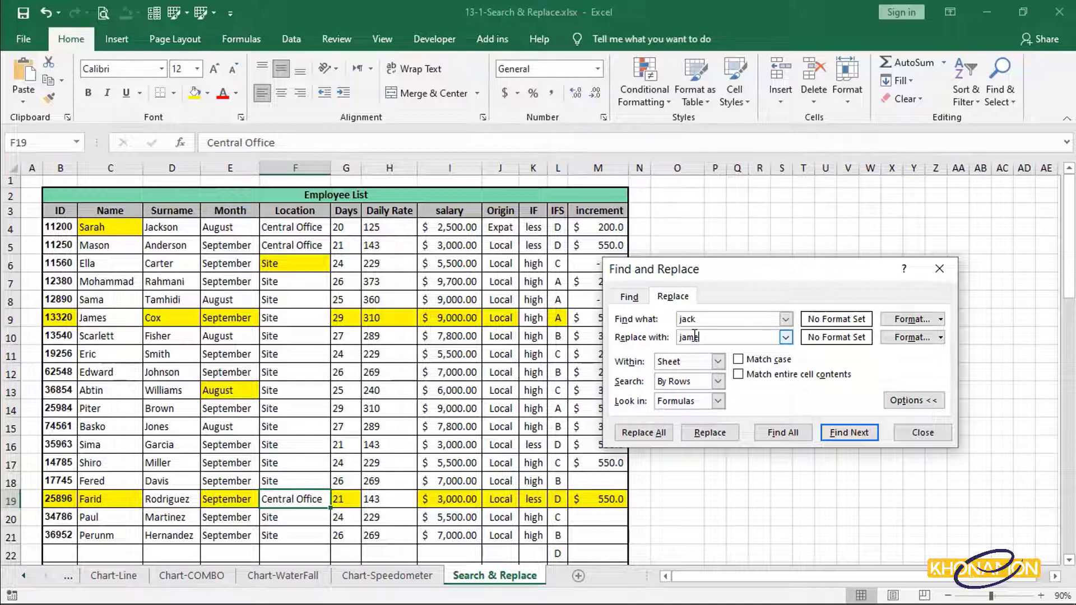
Set the replacement format to a red fill
{"action": "left_click", "coordinate": [905, 337]}
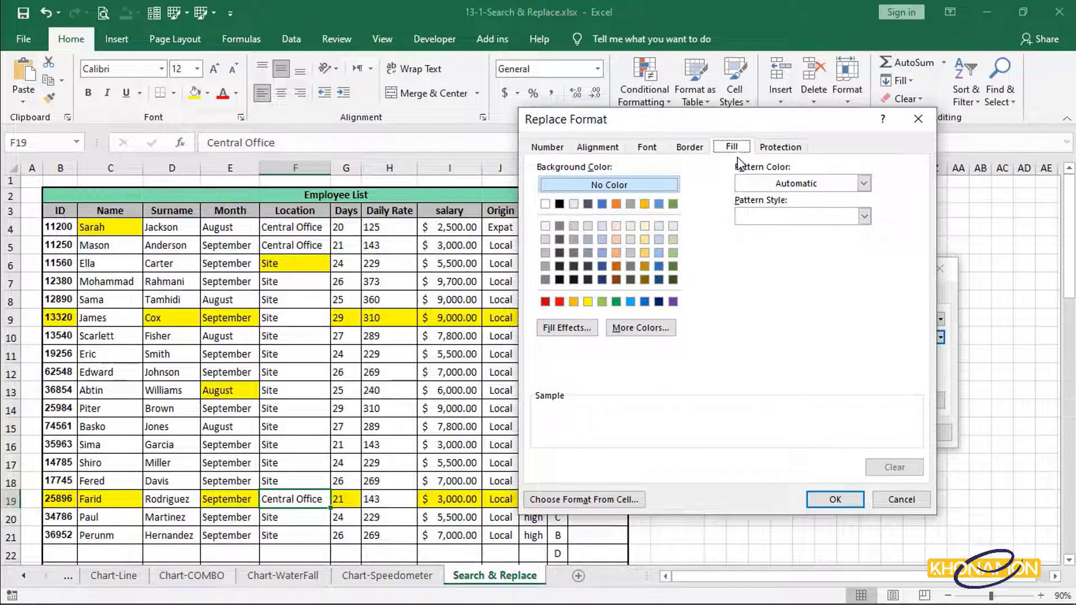
{"action": "left_click", "coordinate": [560, 302]}
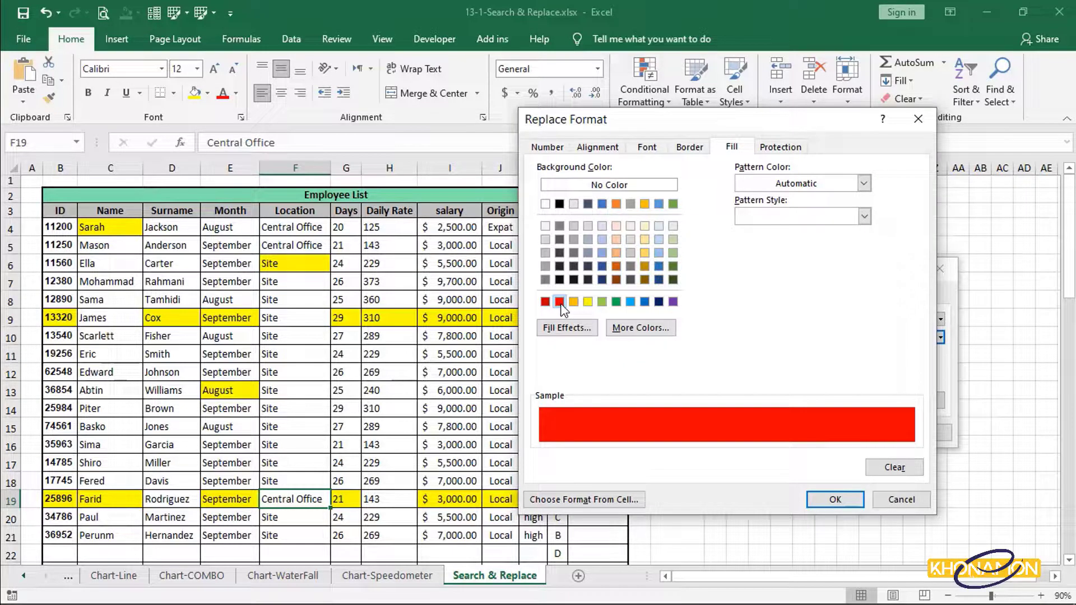
{"action": "left_click", "coordinate": [823, 497]}
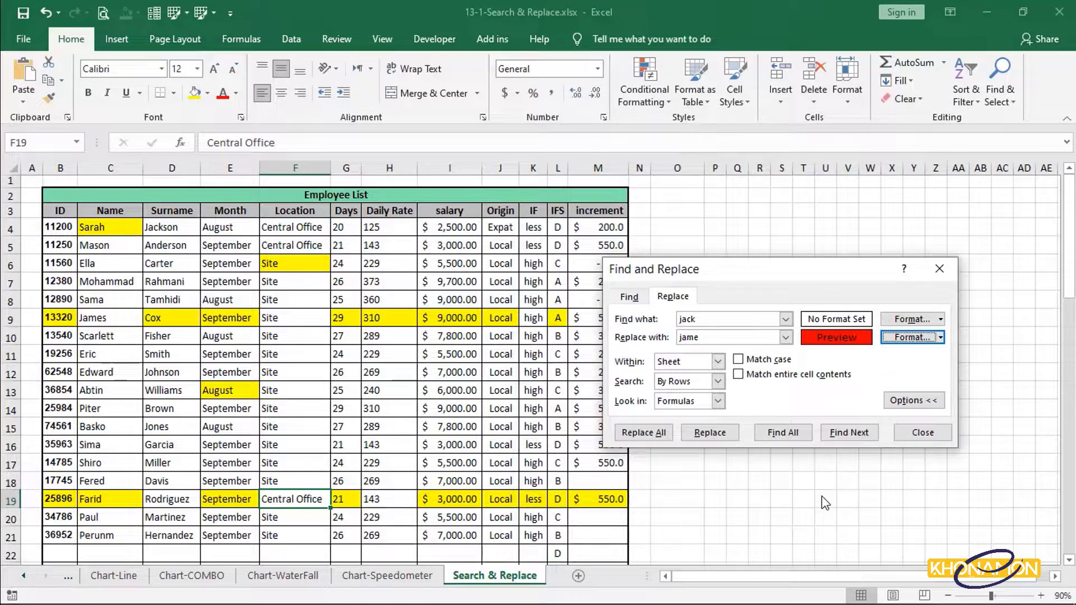
Find all matches of the searched name and replace only the one in D4 with the new name and red fill
{"action": "left_click", "coordinate": [710, 432]}
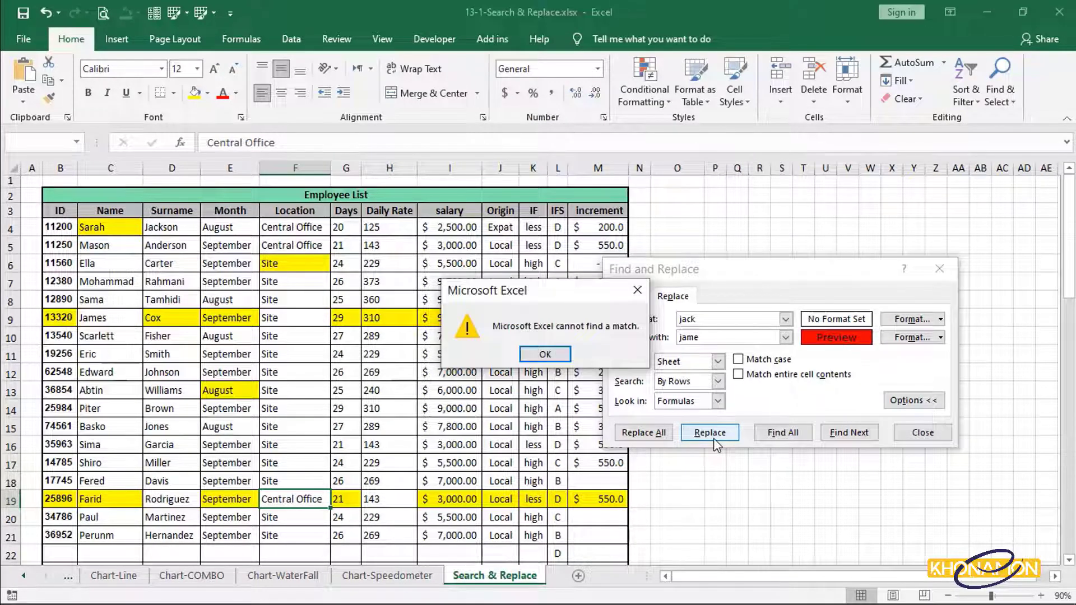
{"action": "left_click", "coordinate": [561, 359]}
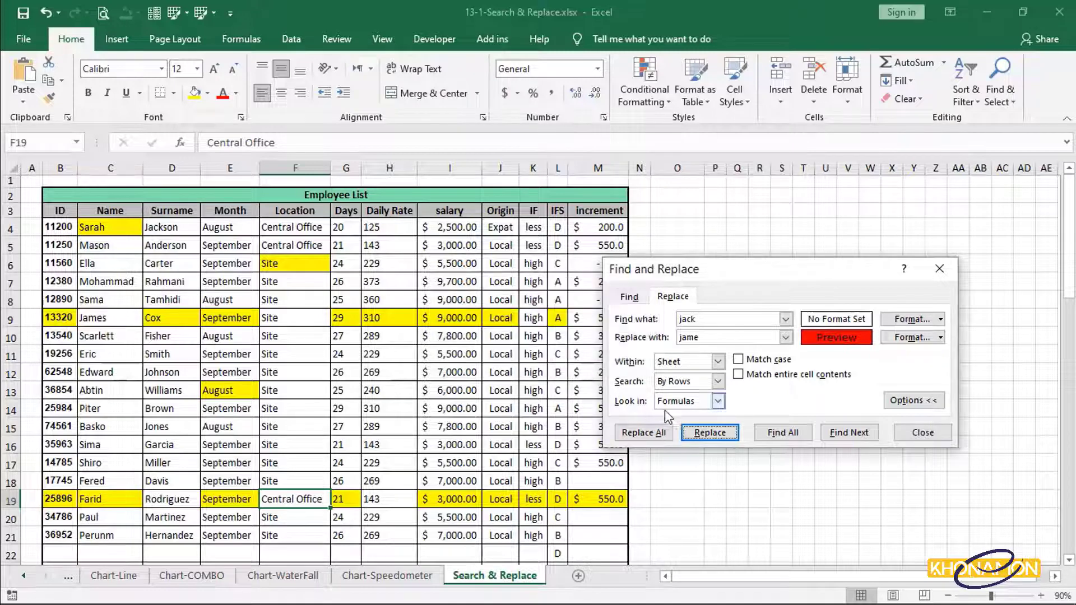
{"action": "left_click", "coordinate": [793, 442]}
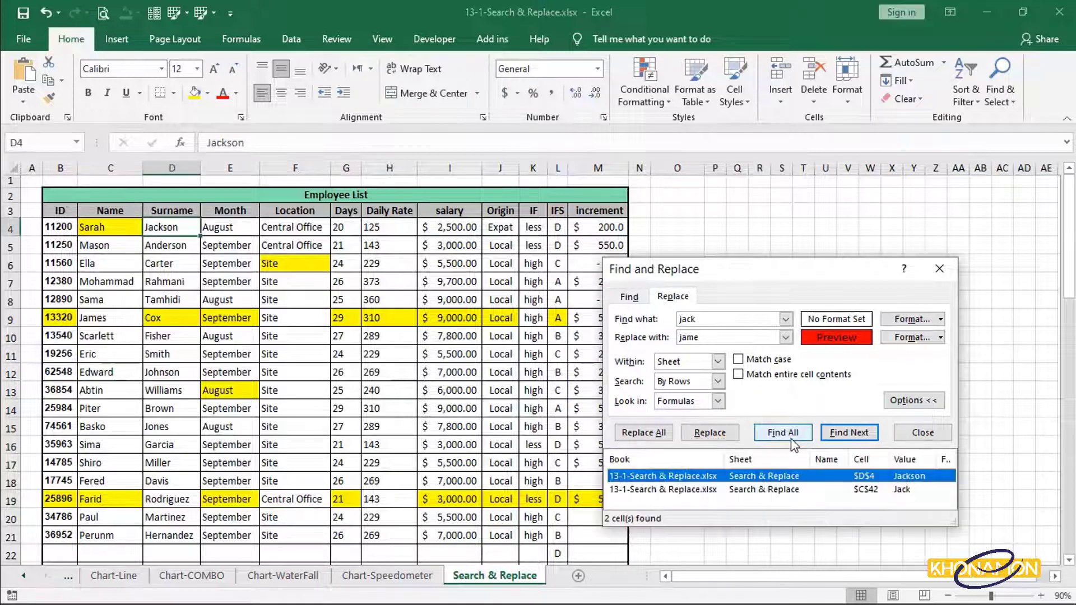
{"action": "left_click", "coordinate": [729, 436]}
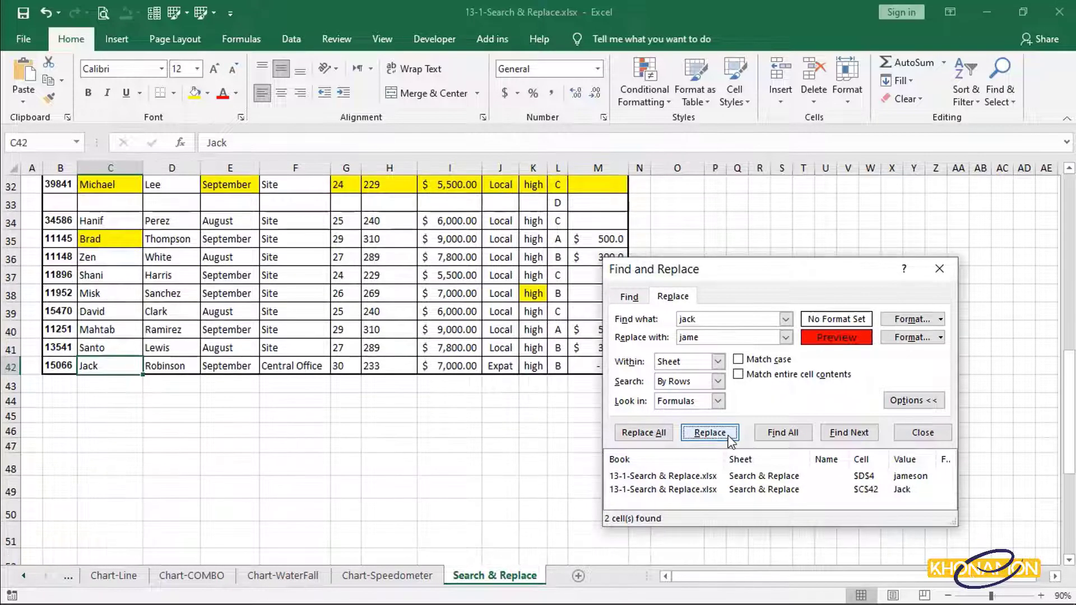
{"action": "scroll", "coordinate": [471, 408], "scroll_direction": "up", "scroll_amount": 10}
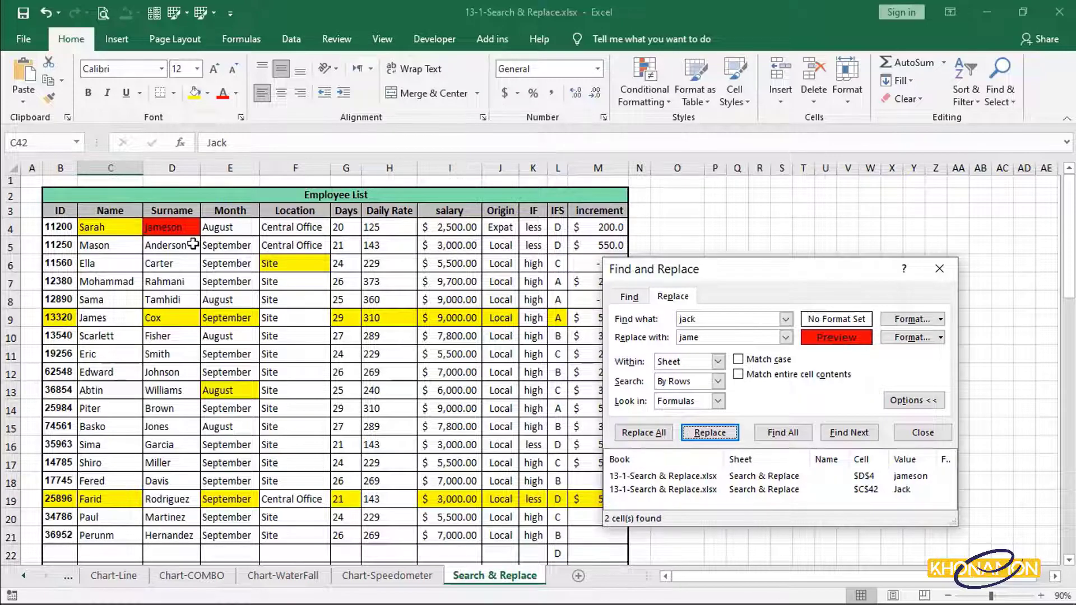
Replace all remaining matches of the searched name with the new name and red fill, and view the changed cells
{"action": "scroll", "coordinate": [196, 244], "scroll_direction": "down", "scroll_amount": 9}
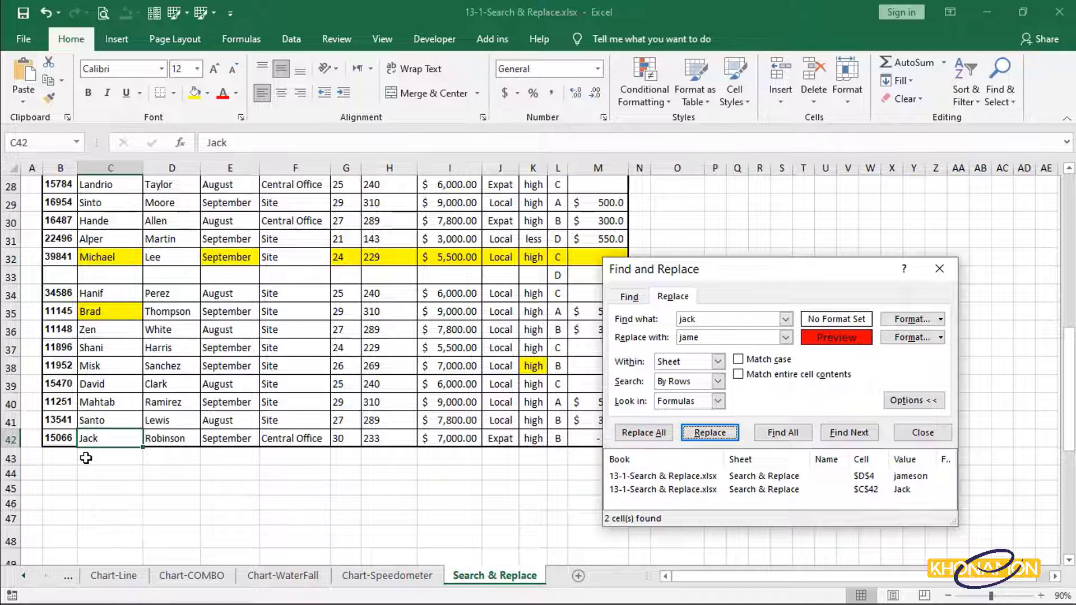
{"action": "left_click", "coordinate": [643, 435]}
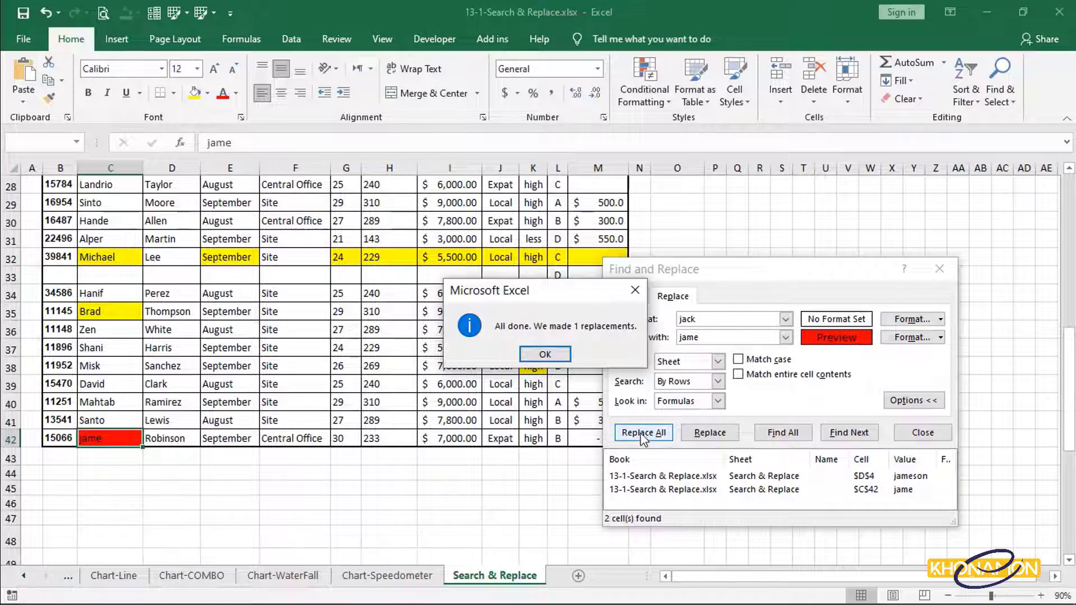
{"action": "left_click", "coordinate": [554, 360]}
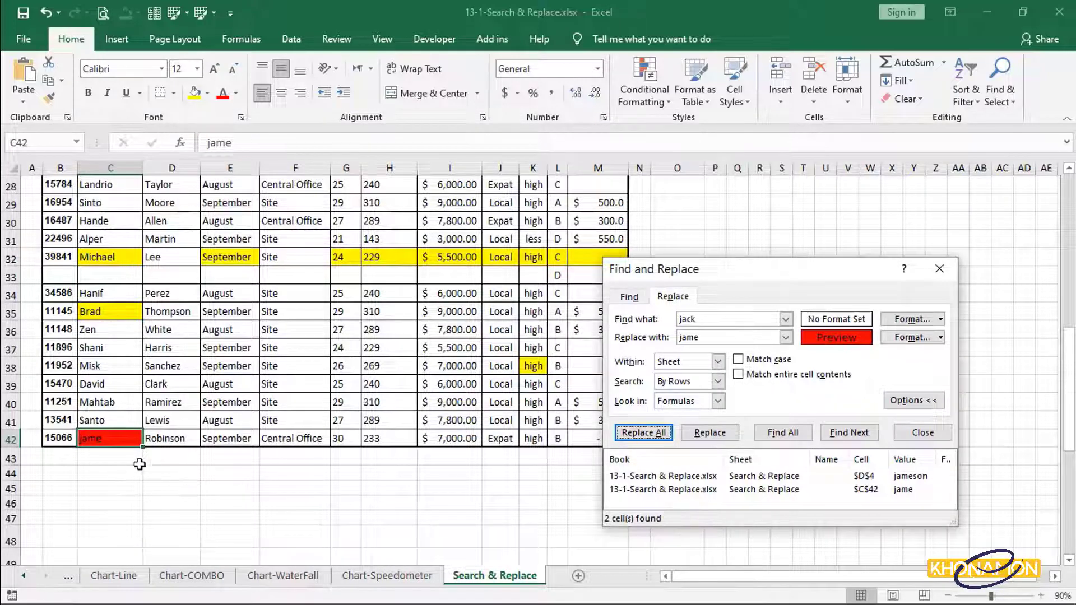
{"action": "scroll", "coordinate": [133, 463], "scroll_direction": "up", "scroll_amount": 9}
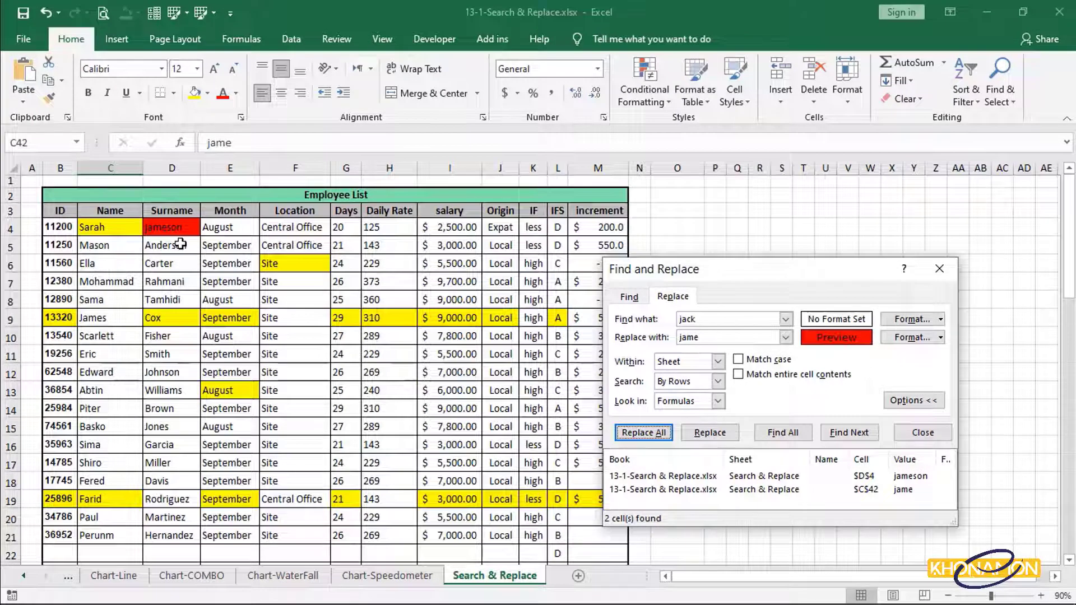
Close the Find and Replace dialog and undo the replacements in C42 and D4
{"action": "left_click", "coordinate": [941, 271]}
{"action": "key", "text": "ctrl+z"}
{"action": "key", "text": "ctrl+z"}
{"action": "key", "text": "ctrl+z"}
{"action": "key", "text": "ctrl+z"}
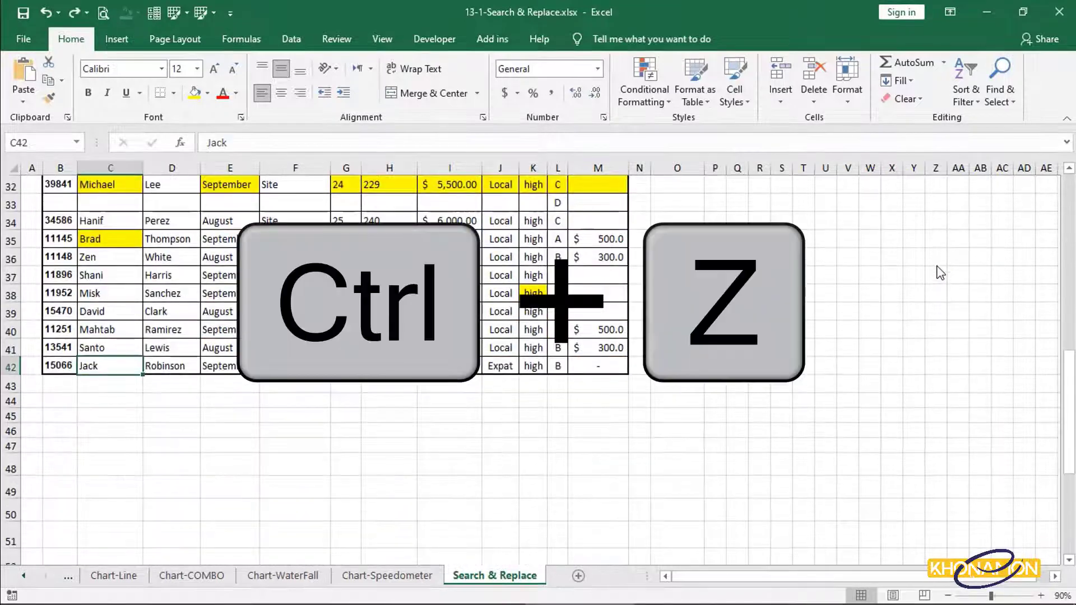
{"action": "key", "text": "ctrl+z"}
{"action": "key", "text": "ctrl+z"}
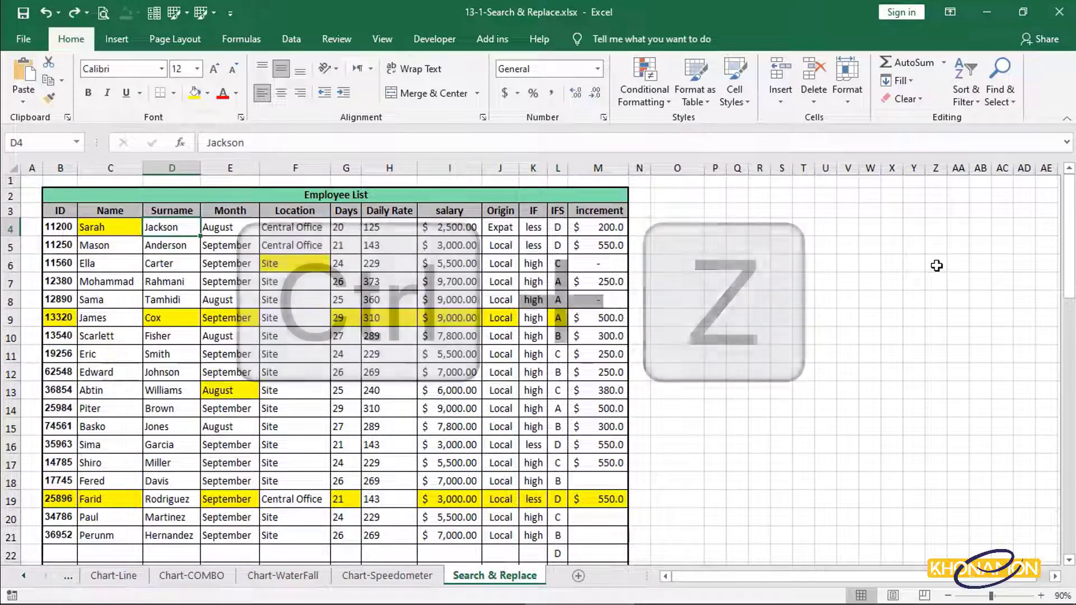
Replace all occurrences of the lowercase first name with the new name and red fill, matching entire cell contents
{"action": "key", "text": "ctrl+f"}
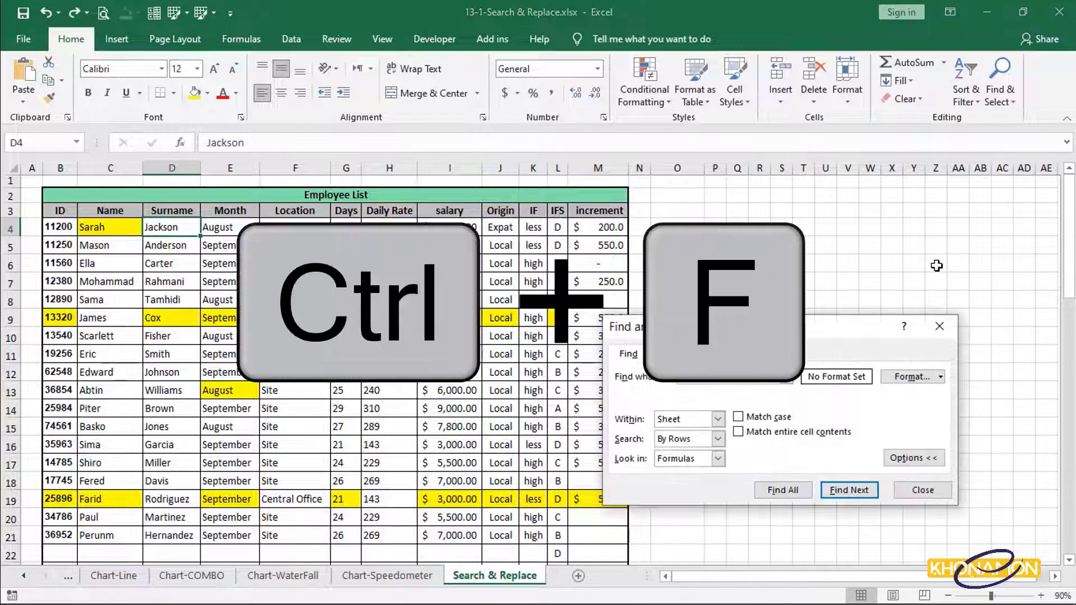
{"action": "type", "text": "jack"}
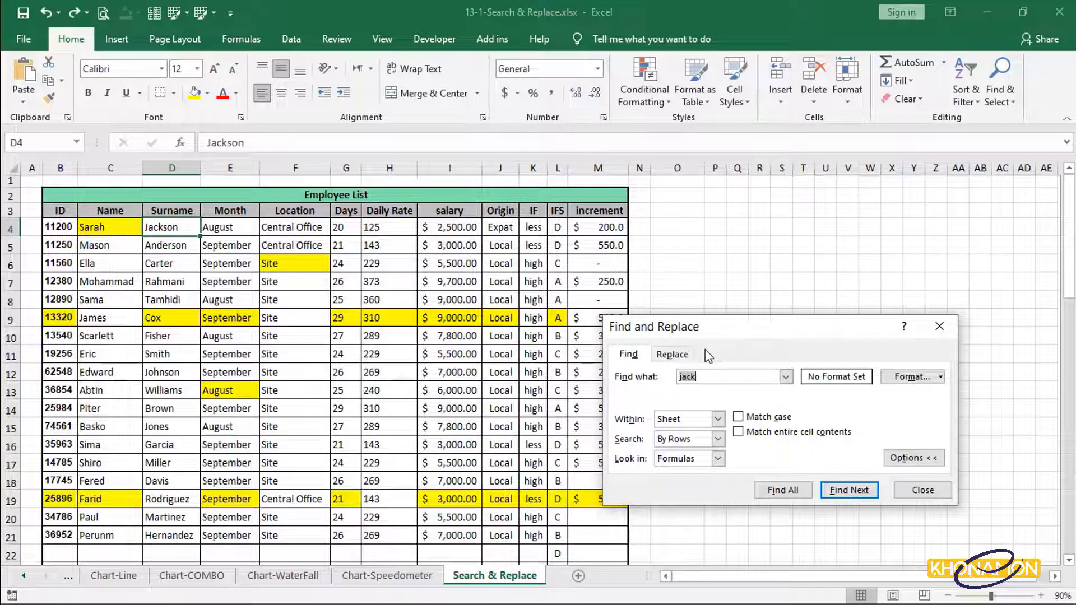
{"action": "left_click", "coordinate": [673, 354]}
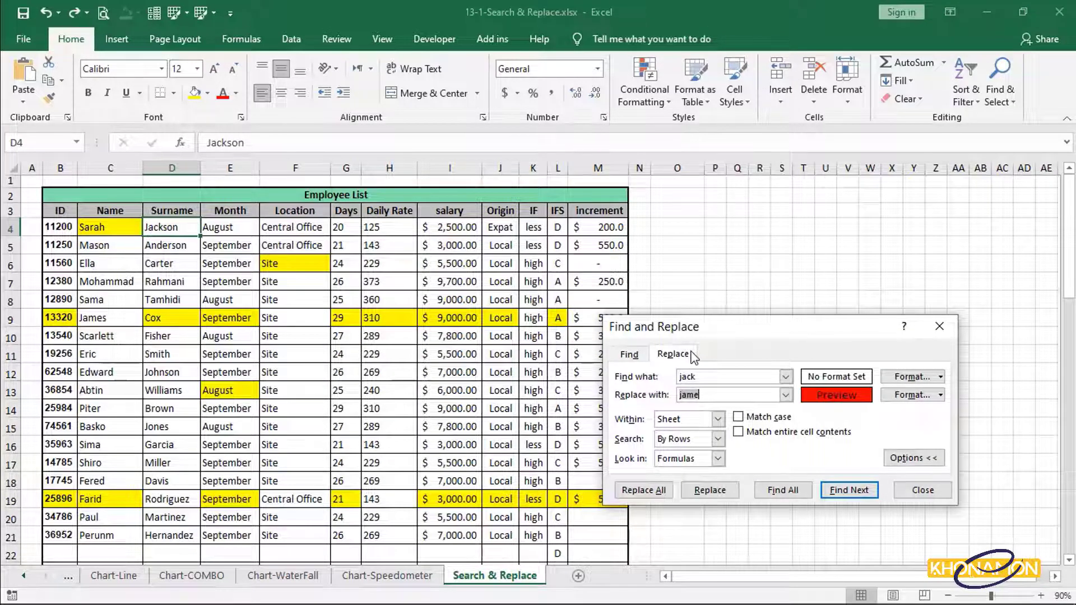
{"action": "left_click", "coordinate": [764, 436]}
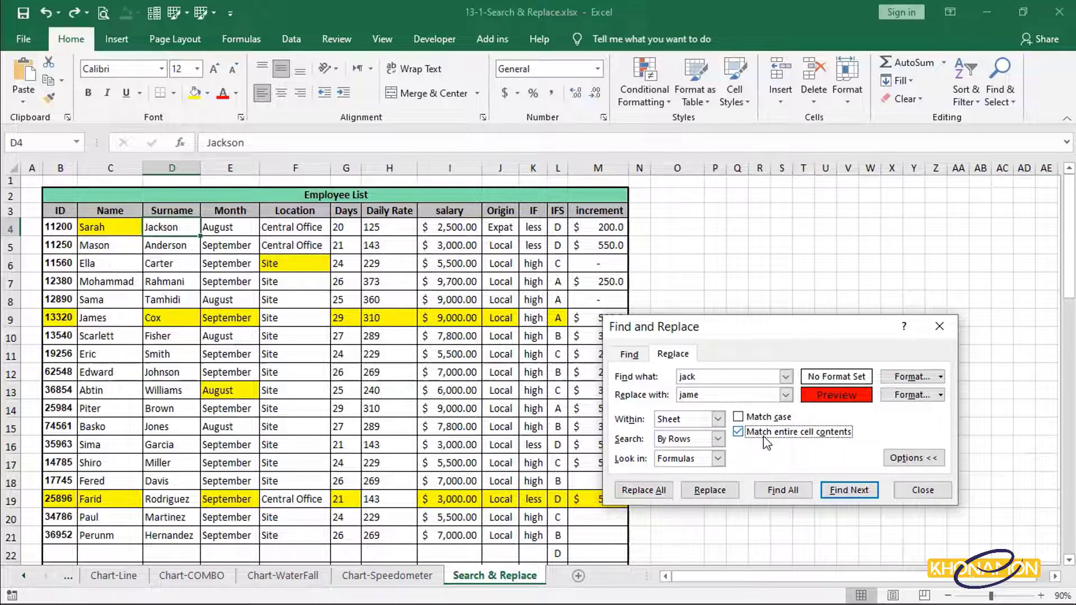
{"action": "left_click", "coordinate": [665, 491]}
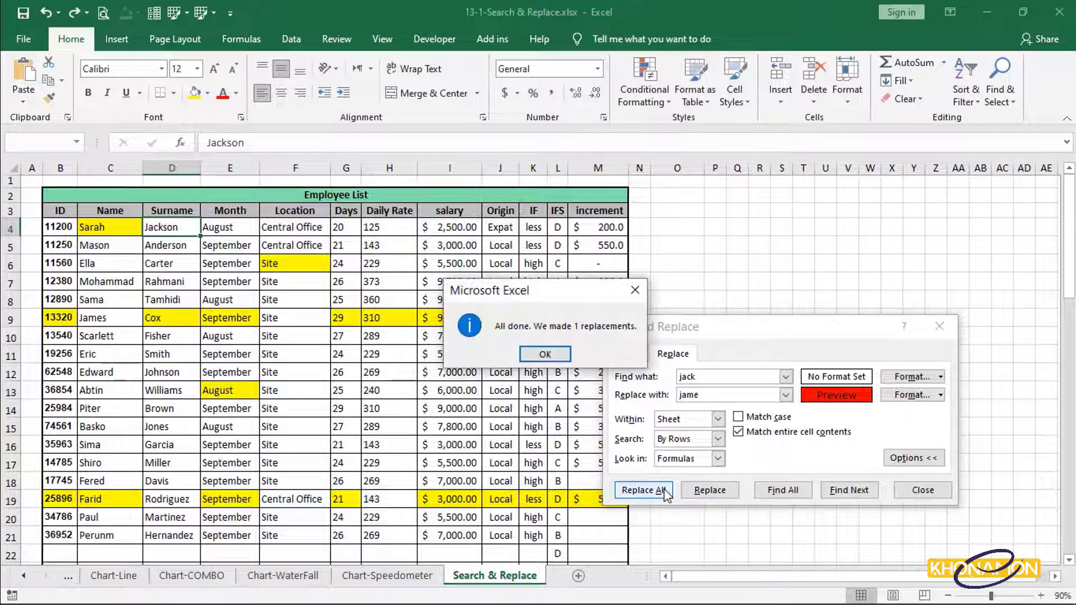
Dismiss the replacement message and check the red-filled replacement in the Name column
{"action": "left_click", "coordinate": [546, 355]}
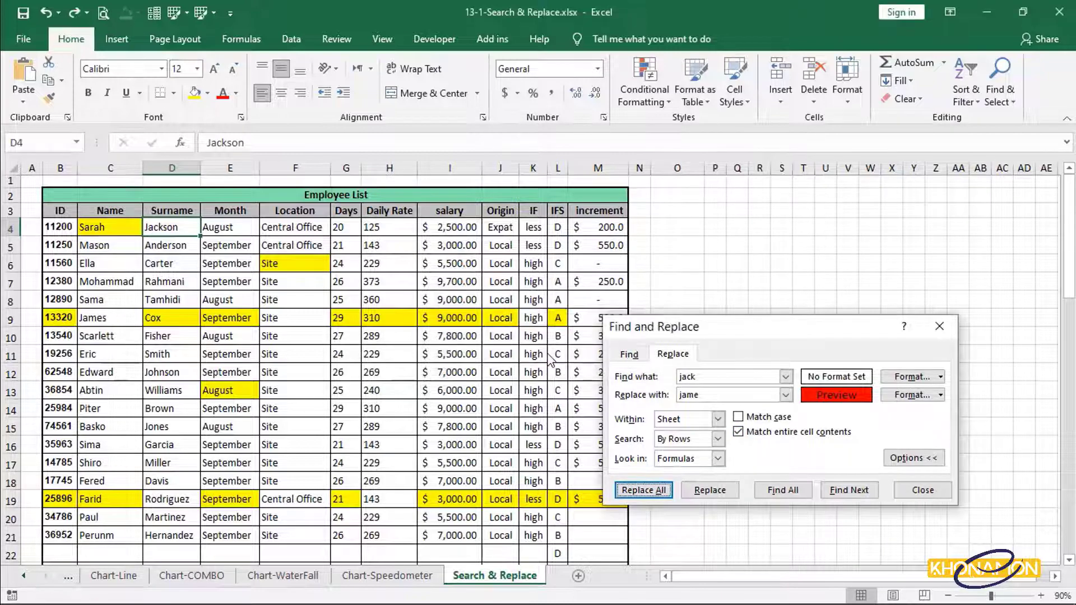
{"action": "scroll", "coordinate": [547, 355], "scroll_direction": "down", "scroll_amount": 8}
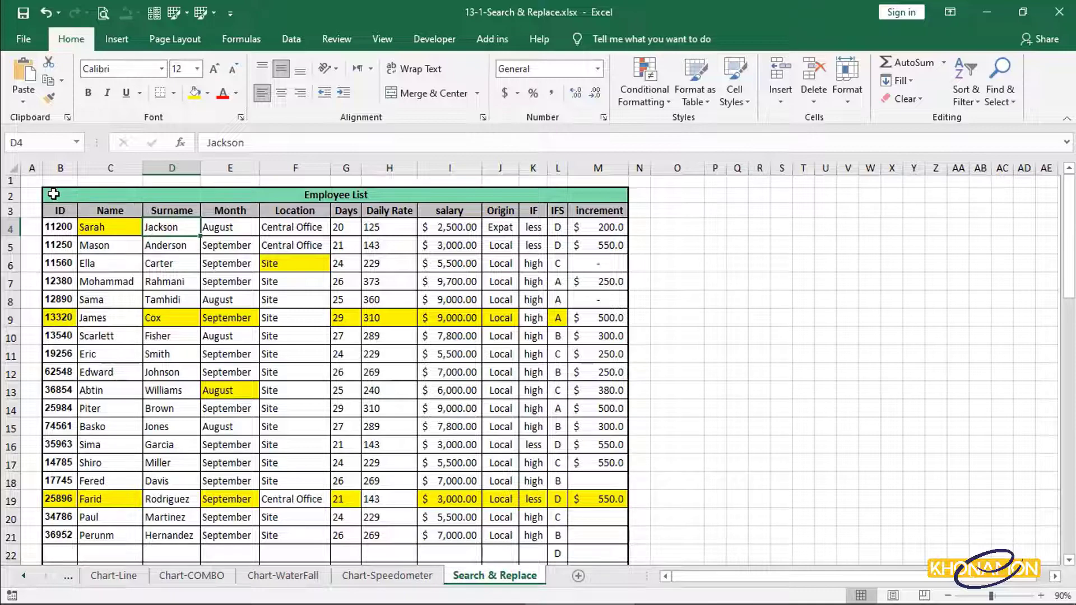
Select the whole employee list from the title in B2 down to row 42
{"action": "left_click", "coordinate": [60, 198]}
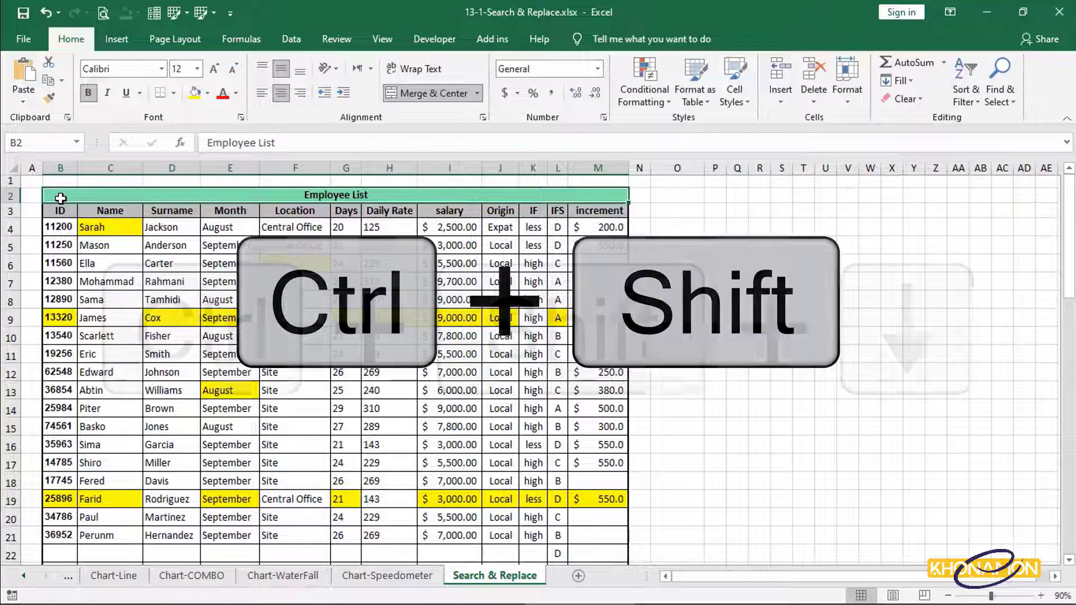
{"action": "key", "text": "ctrl+shift+Down"}
{"action": "key", "text": "ctrl+shift+Down"}
{"action": "key", "text": "ctrl+shift+Down"}
{"action": "key", "text": "ctrl+shift+Down"}
{"action": "key", "text": "ctrl+shift+Down"}
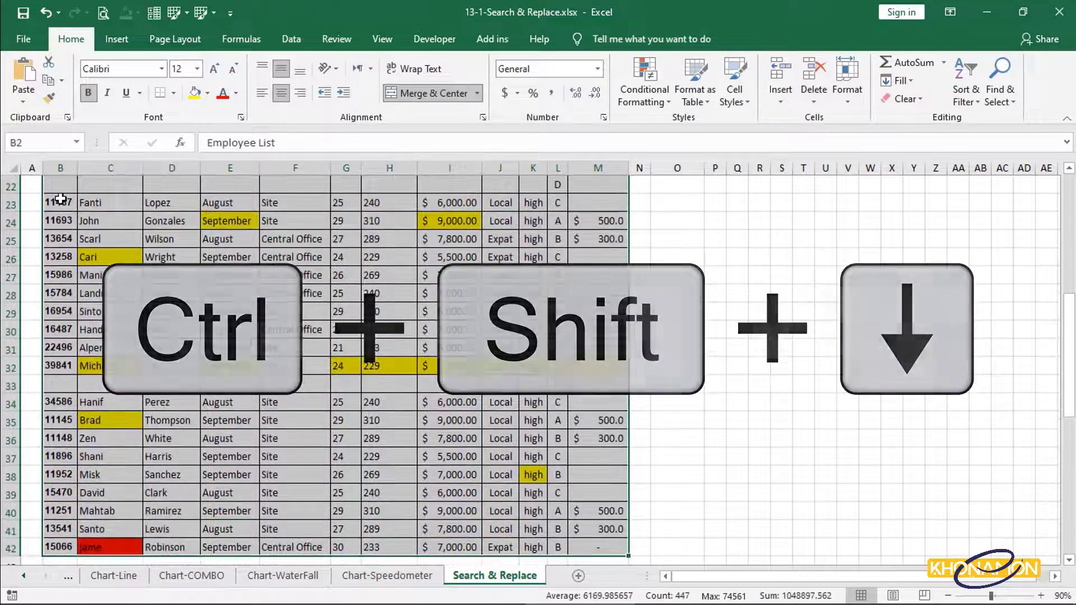
{"action": "scroll", "coordinate": [60, 199], "scroll_direction": "up", "scroll_amount": 7}
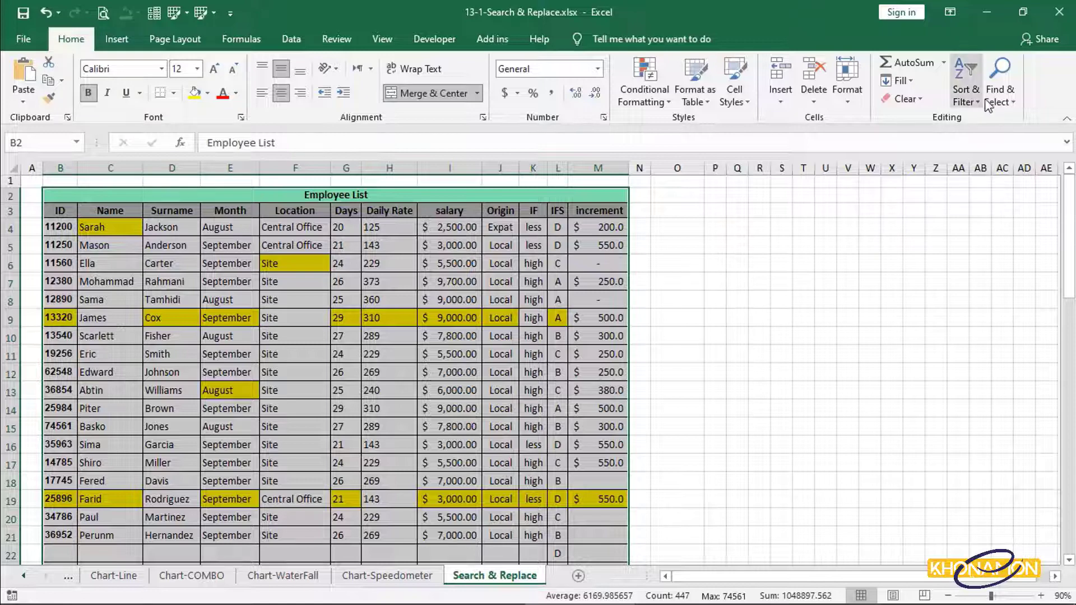
Use Go To Special to select all blank cells within the employee list and review which cells are selected
{"action": "left_click", "coordinate": [1010, 103]}
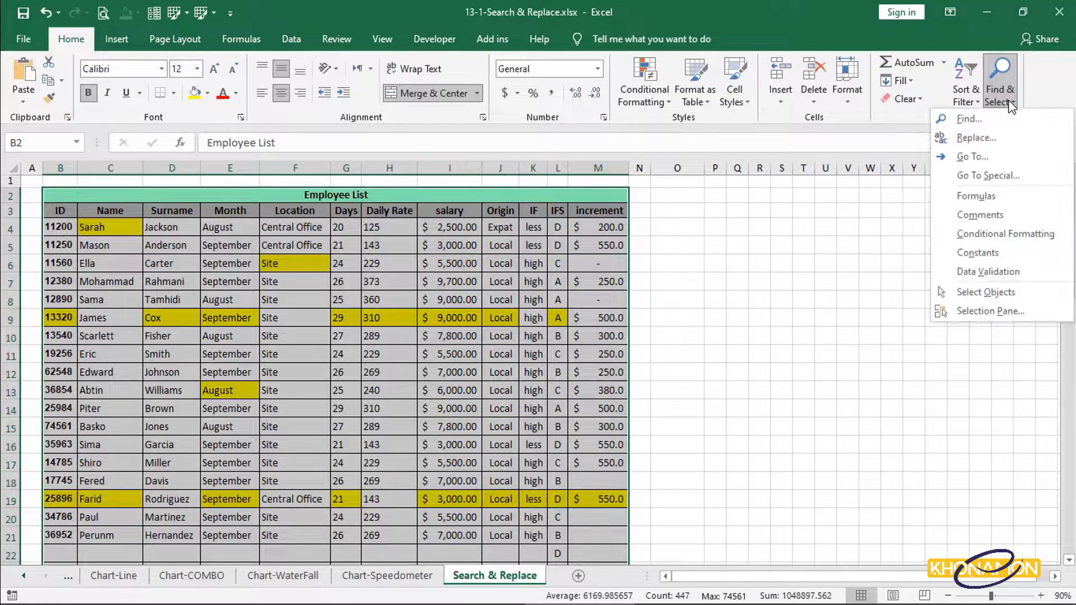
{"action": "left_click", "coordinate": [1023, 173]}
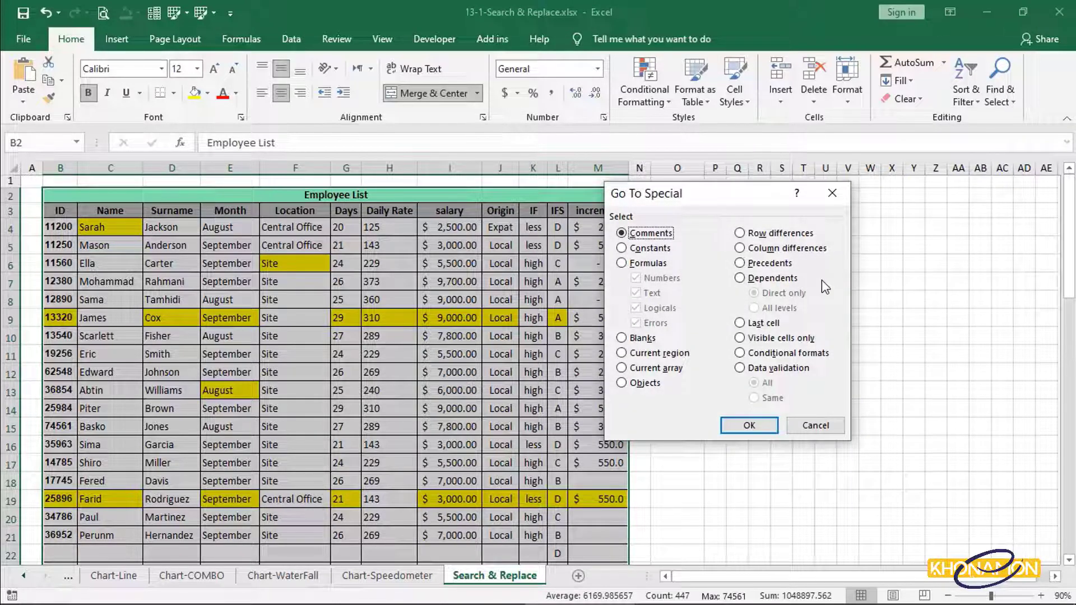
{"action": "left_click", "coordinate": [631, 338]}
{"action": "left_click", "coordinate": [746, 426]}
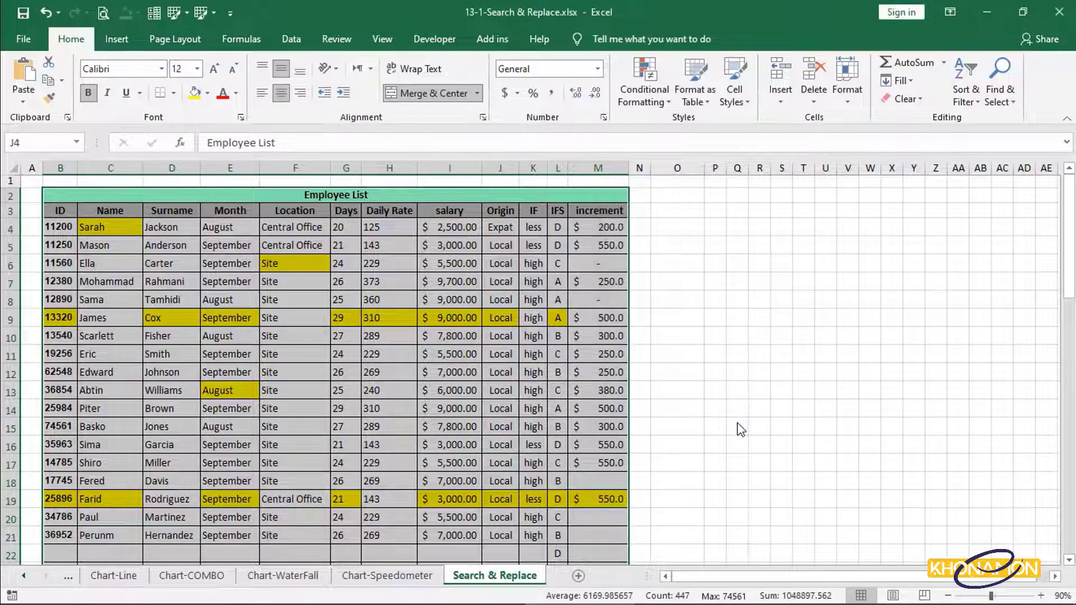
{"action": "scroll", "coordinate": [522, 375], "scroll_direction": "down", "scroll_amount": 6}
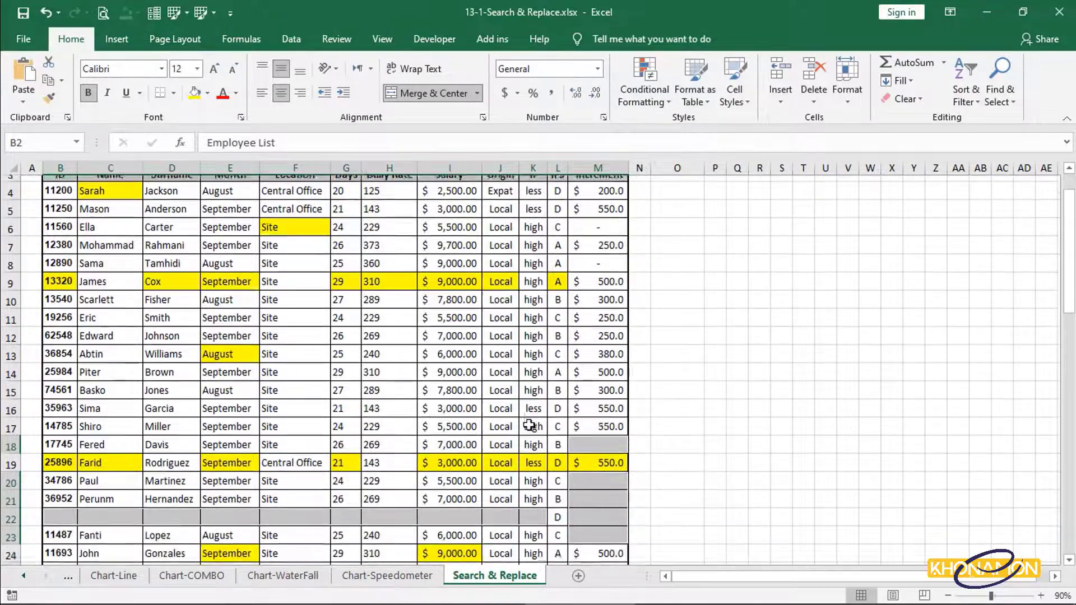
{"action": "scroll", "coordinate": [538, 454], "scroll_direction": "down", "scroll_amount": 2}
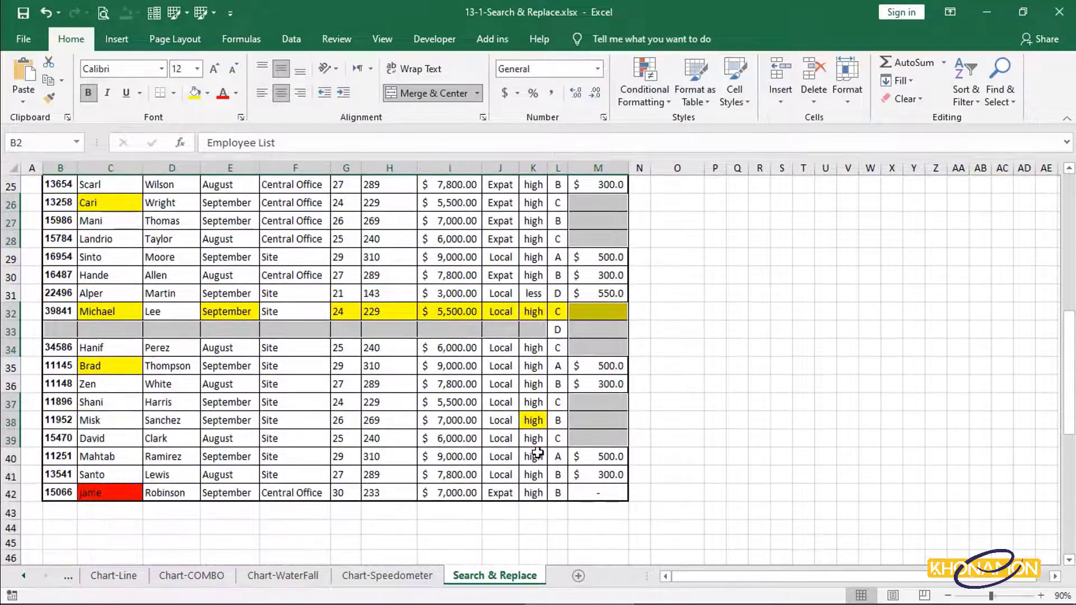
{"action": "scroll", "coordinate": [538, 452], "scroll_direction": "up", "scroll_amount": 2}
{"action": "scroll", "coordinate": [538, 452], "scroll_direction": "up", "scroll_amount": 5}
{"action": "scroll", "coordinate": [538, 448], "scroll_direction": "down", "scroll_amount": 2}
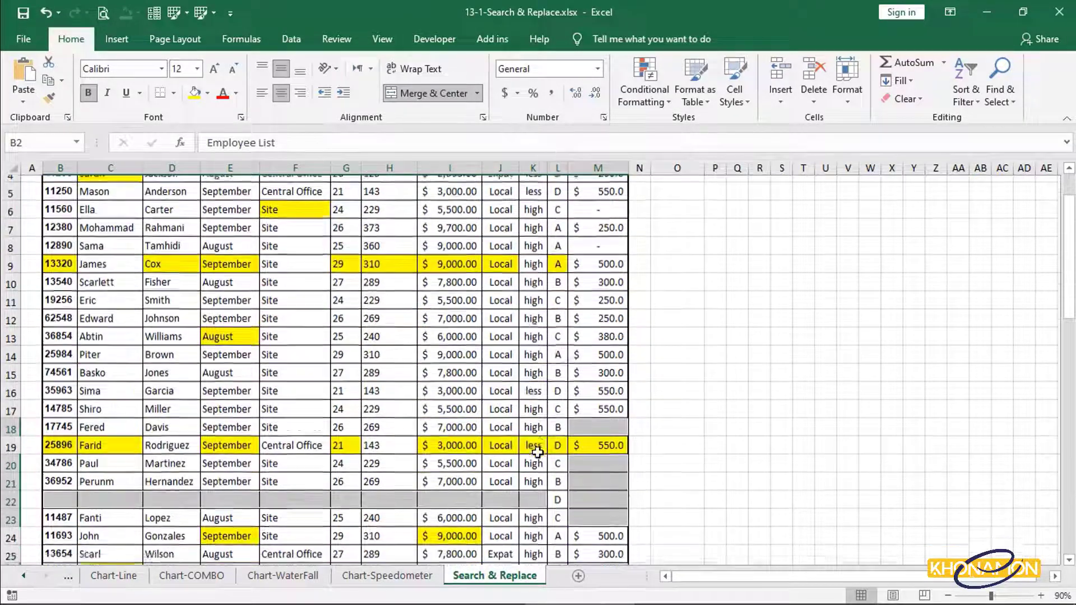
{"action": "right_click", "coordinate": [583, 401]}
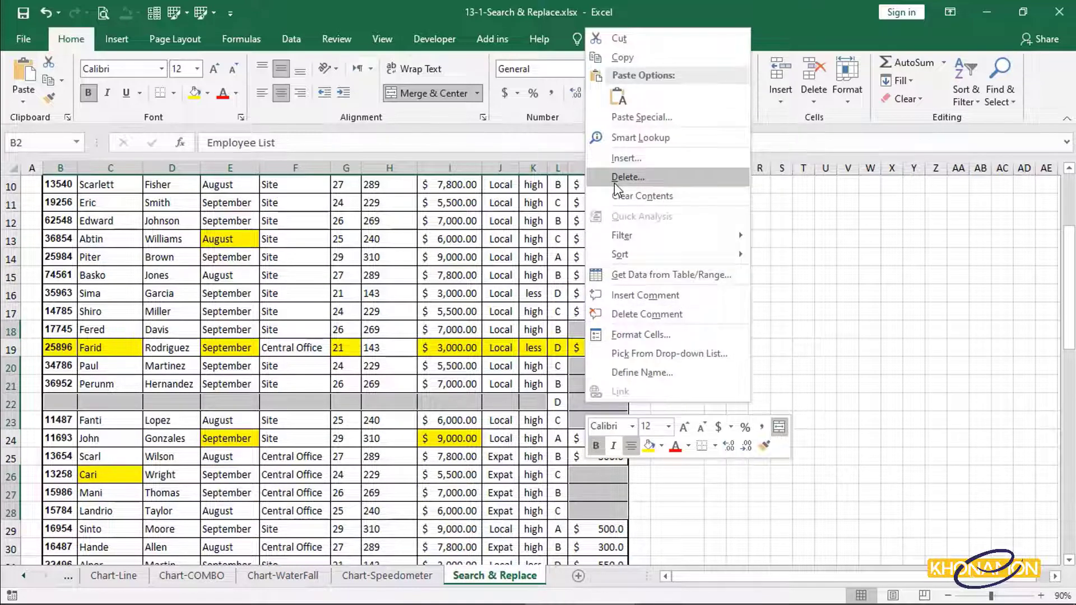
{"action": "key", "text": "Escape"}
{"action": "scroll", "coordinate": [541, 287], "scroll_direction": "up", "scroll_amount": 3}
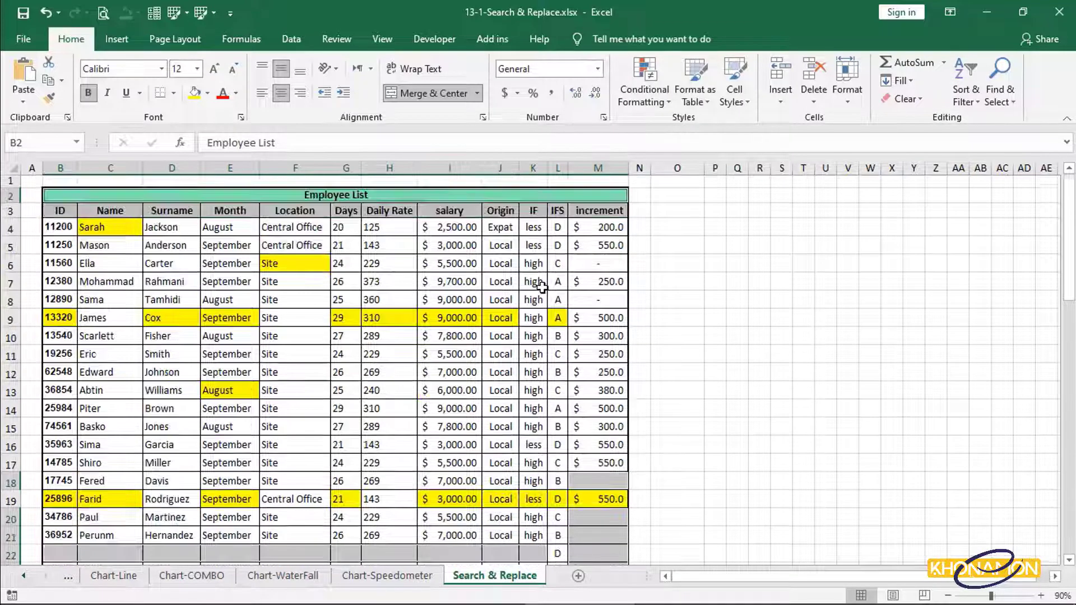
Select only the blank cells in column B with Go To Special and review the selection
{"action": "left_click", "coordinate": [58, 169]}
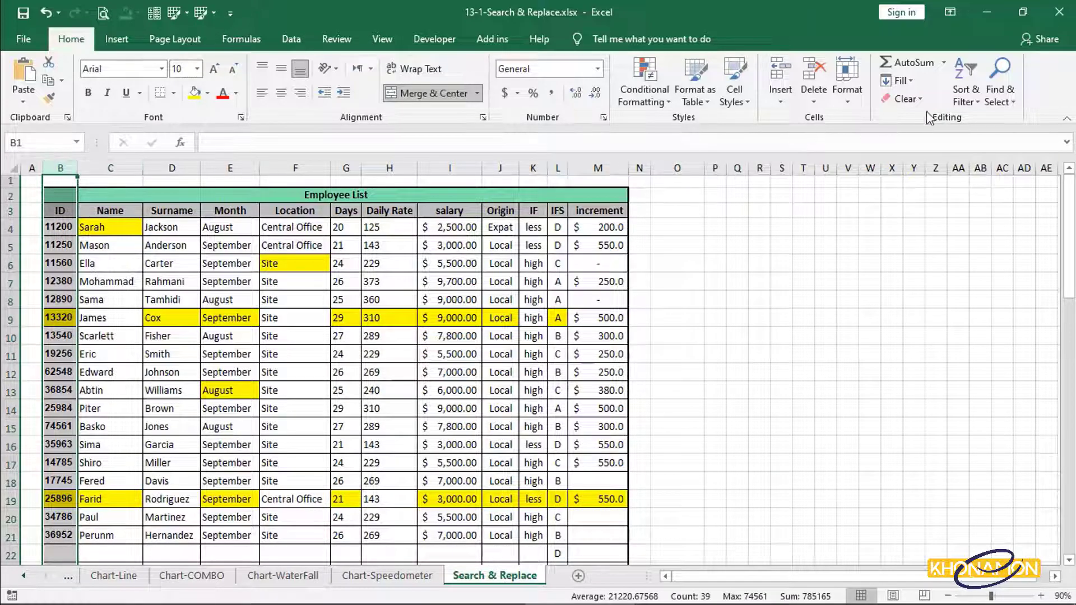
{"action": "left_click", "coordinate": [1000, 93]}
{"action": "left_click", "coordinate": [1003, 179]}
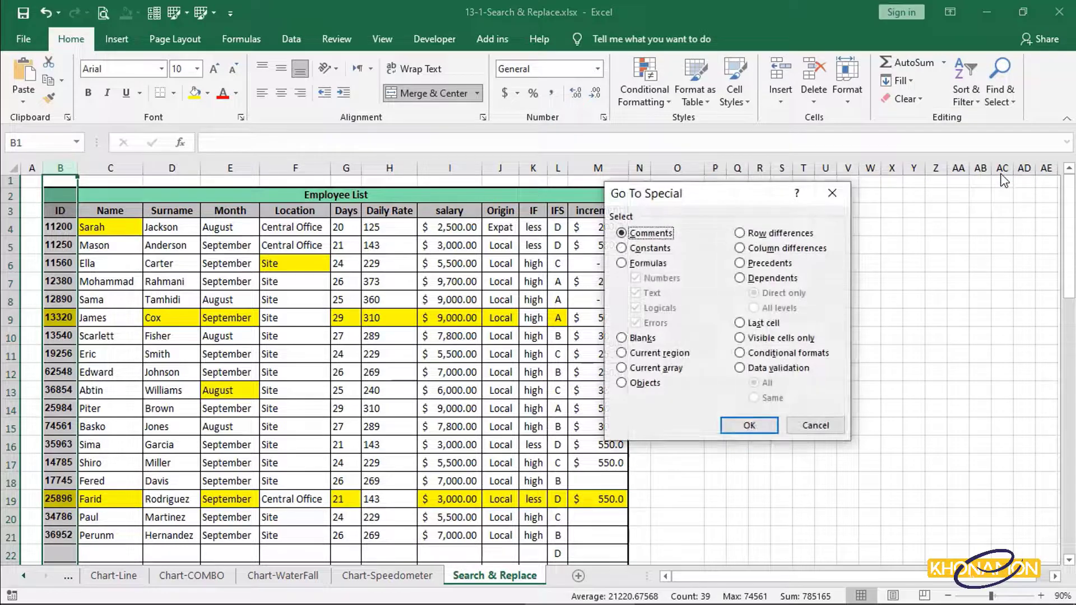
{"action": "left_click", "coordinate": [626, 339]}
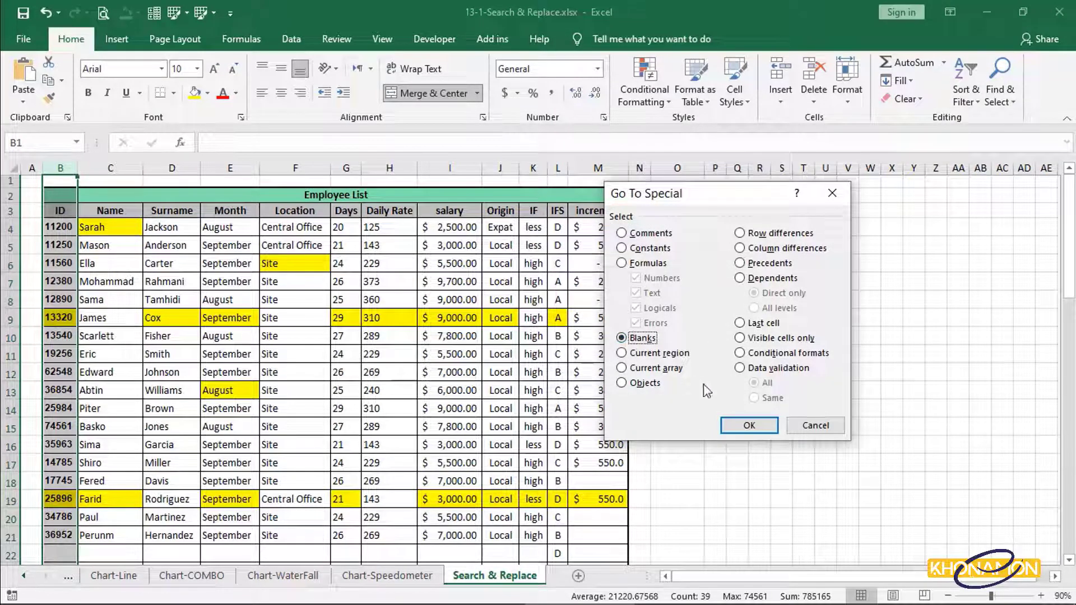
{"action": "left_click", "coordinate": [747, 425]}
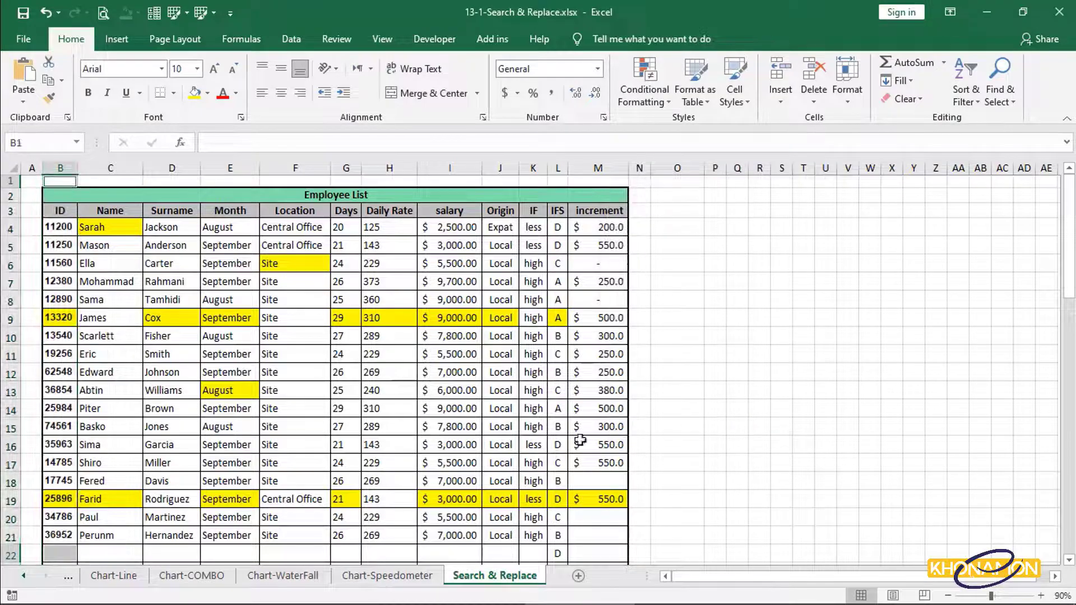
{"action": "scroll", "coordinate": [129, 463], "scroll_direction": "down", "scroll_amount": 9}
{"action": "scroll", "coordinate": [129, 463], "scroll_direction": "down", "scroll_amount": 8}
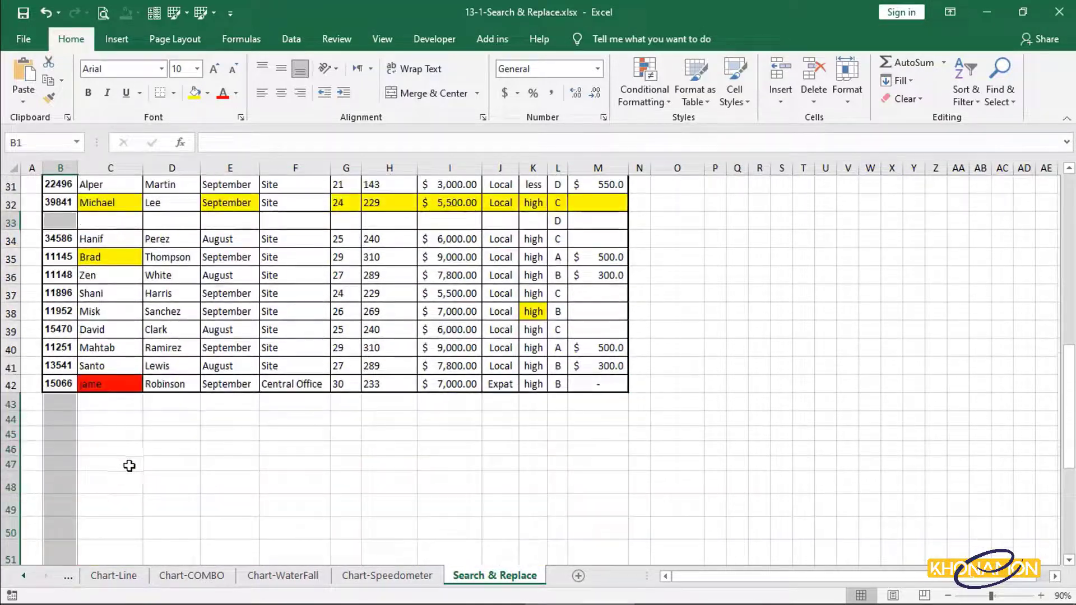
{"action": "scroll", "coordinate": [130, 467], "scroll_direction": "up", "scroll_amount": 20}
{"action": "scroll", "coordinate": [131, 468], "scroll_direction": "down", "scroll_amount": 9}
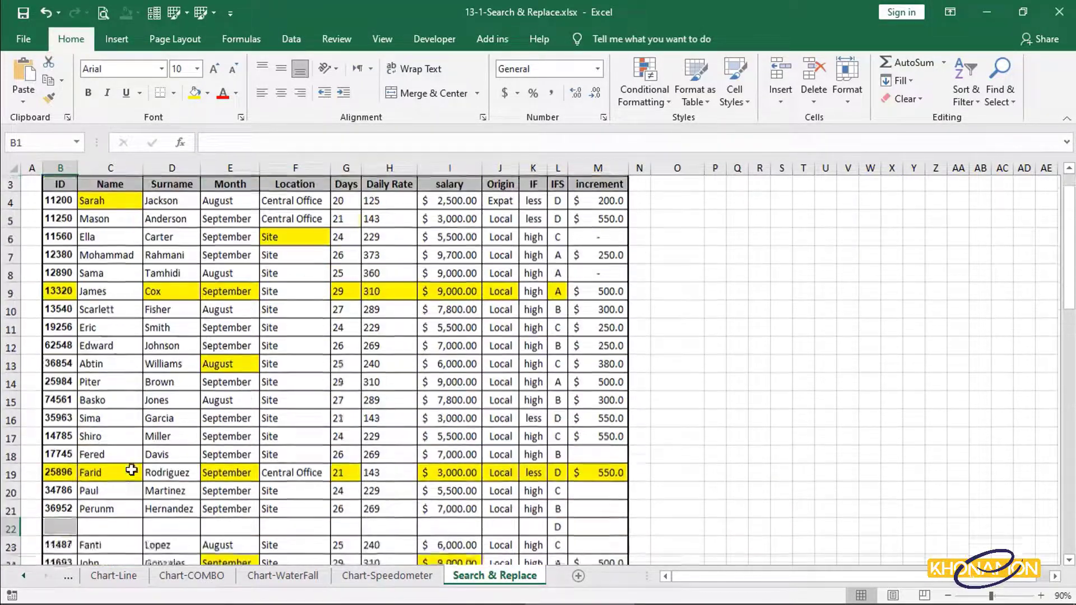
{"action": "scroll", "coordinate": [133, 473], "scroll_direction": "up", "scroll_amount": 6}
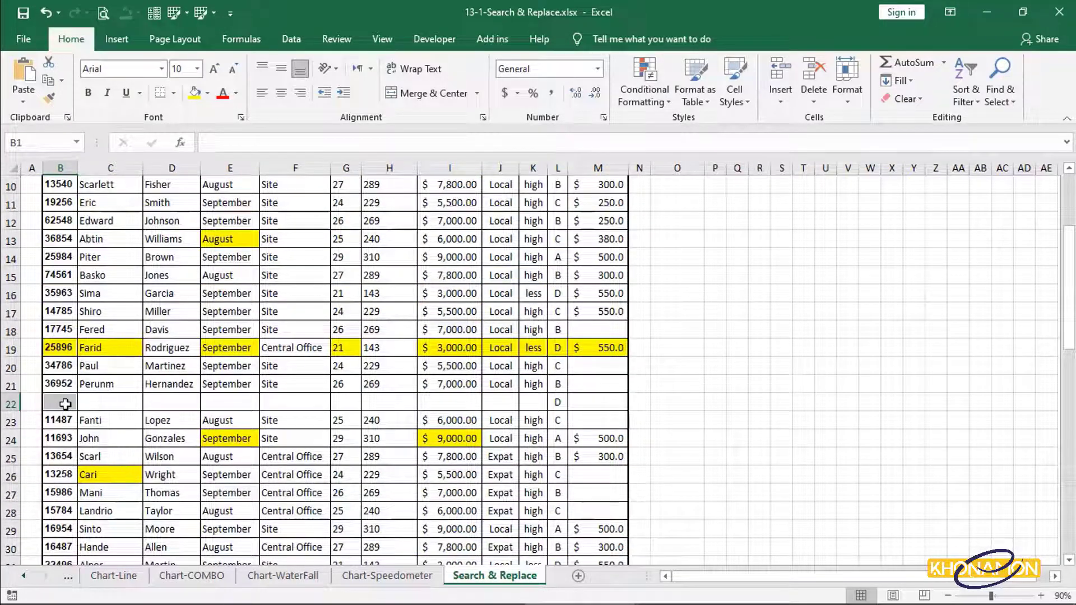
Delete the entire rows of the selected blank ID cells and check the list
{"action": "right_click", "coordinate": [66, 404]}
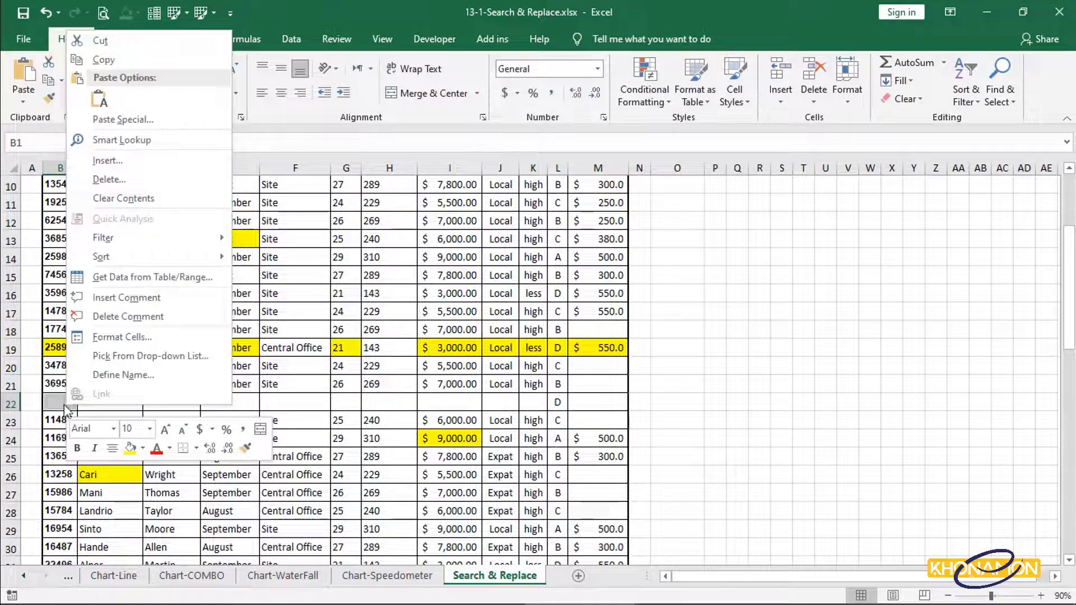
{"action": "left_click", "coordinate": [106, 179]}
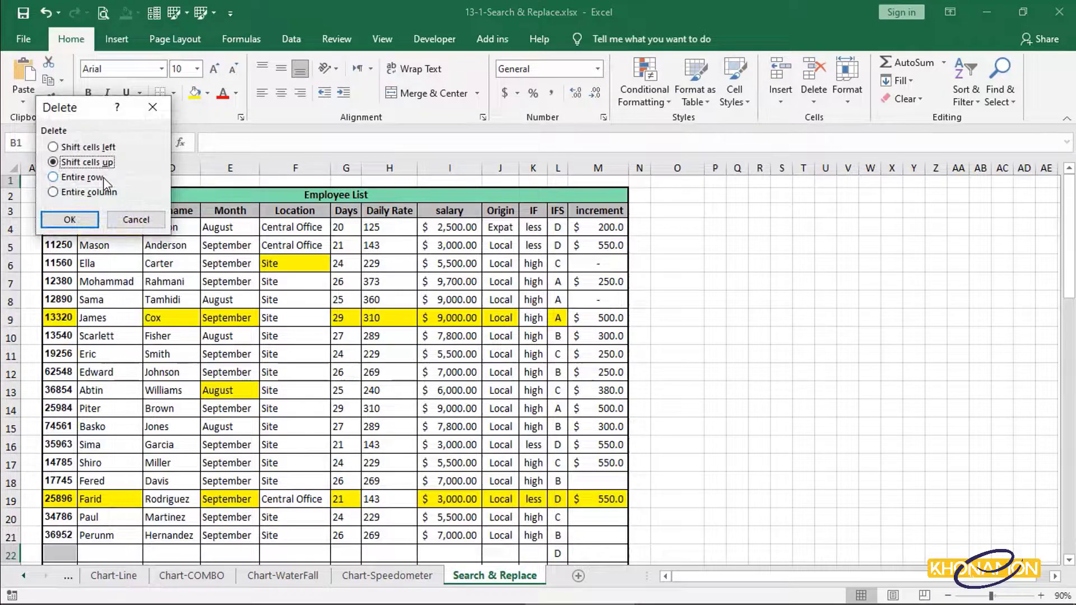
{"action": "left_click", "coordinate": [101, 179]}
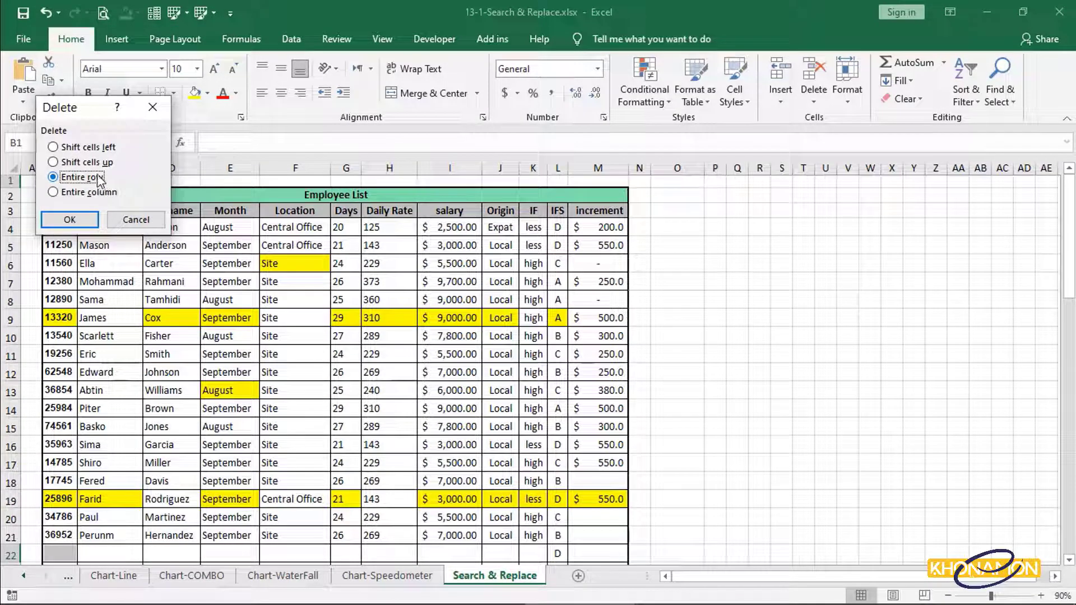
{"action": "left_click", "coordinate": [72, 219]}
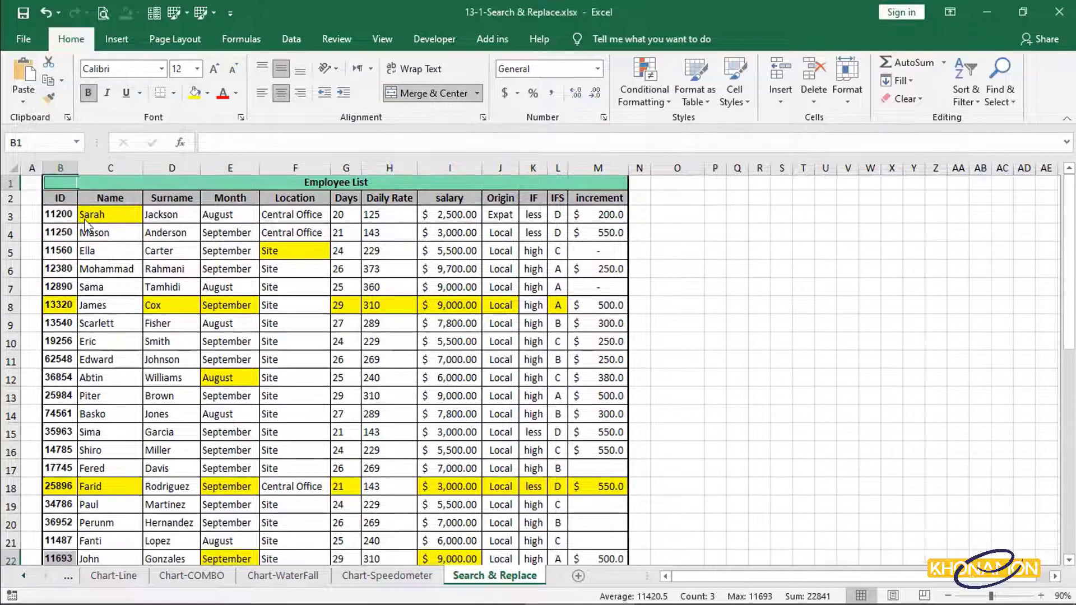
{"action": "scroll", "coordinate": [85, 224], "scroll_direction": "down", "scroll_amount": 8}
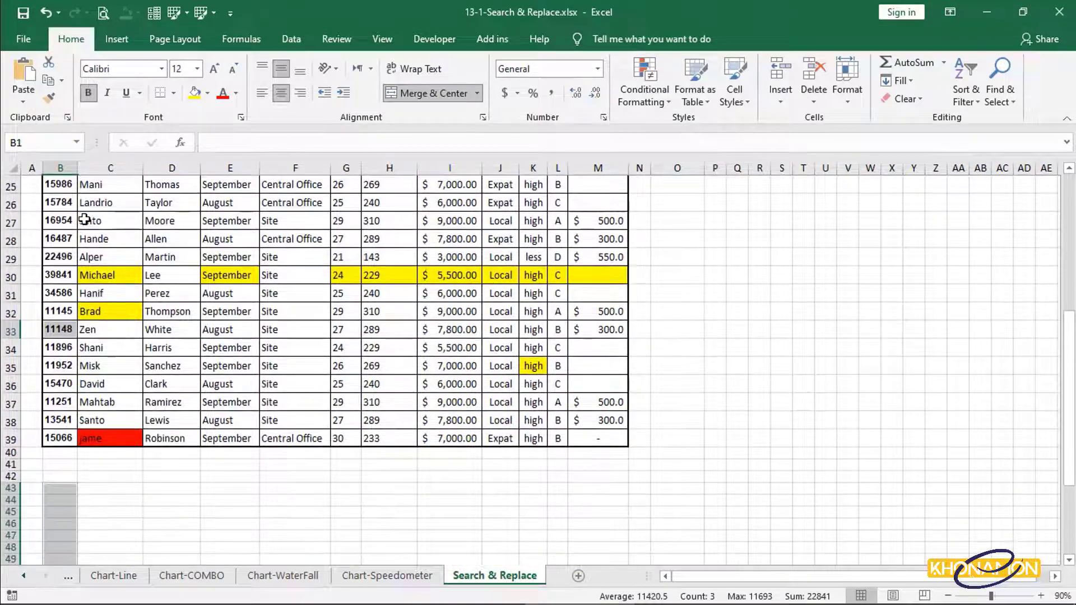
{"action": "scroll", "coordinate": [84, 219], "scroll_direction": "up", "scroll_amount": 1}
{"action": "scroll", "coordinate": [84, 218], "scroll_direction": "up", "scroll_amount": 7}
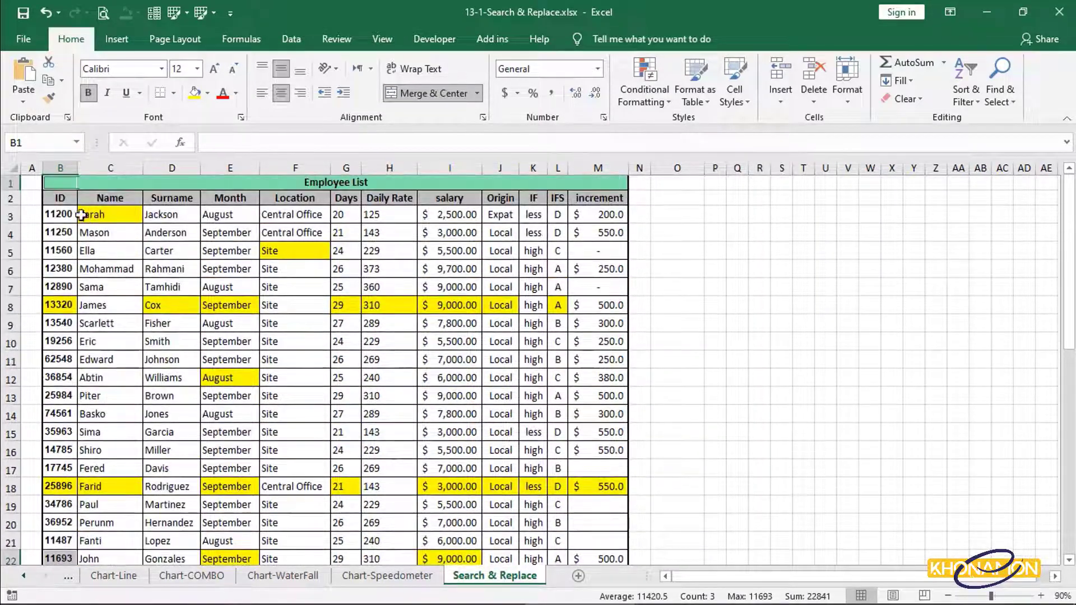
Use Go To Special to select all formula cells, including numbers, text, logicals and errors, and review them down the list
{"action": "left_click", "coordinate": [69, 183]}
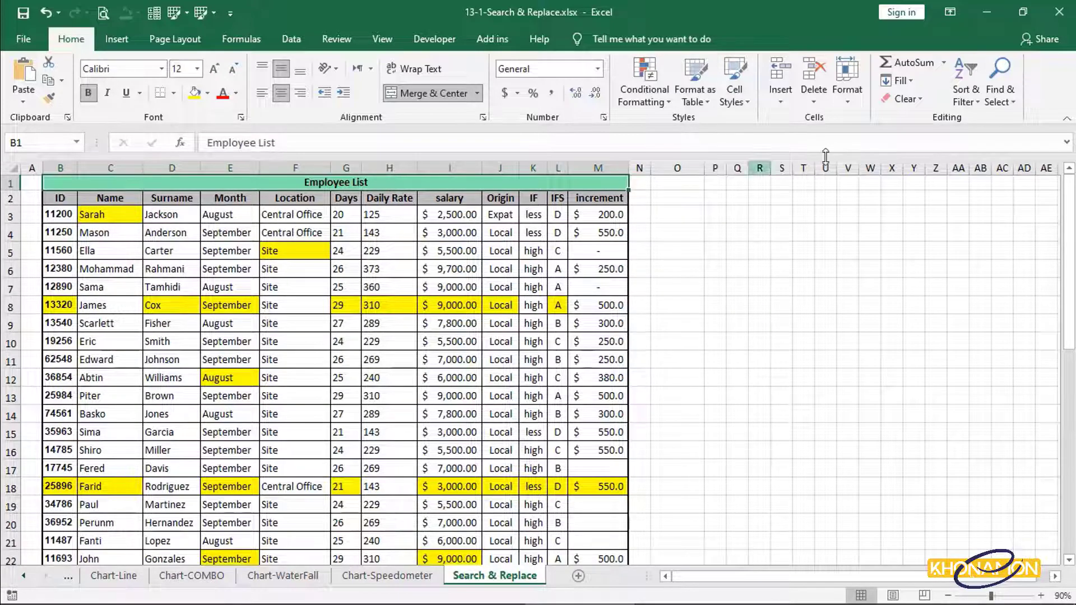
{"action": "left_click", "coordinate": [1013, 103]}
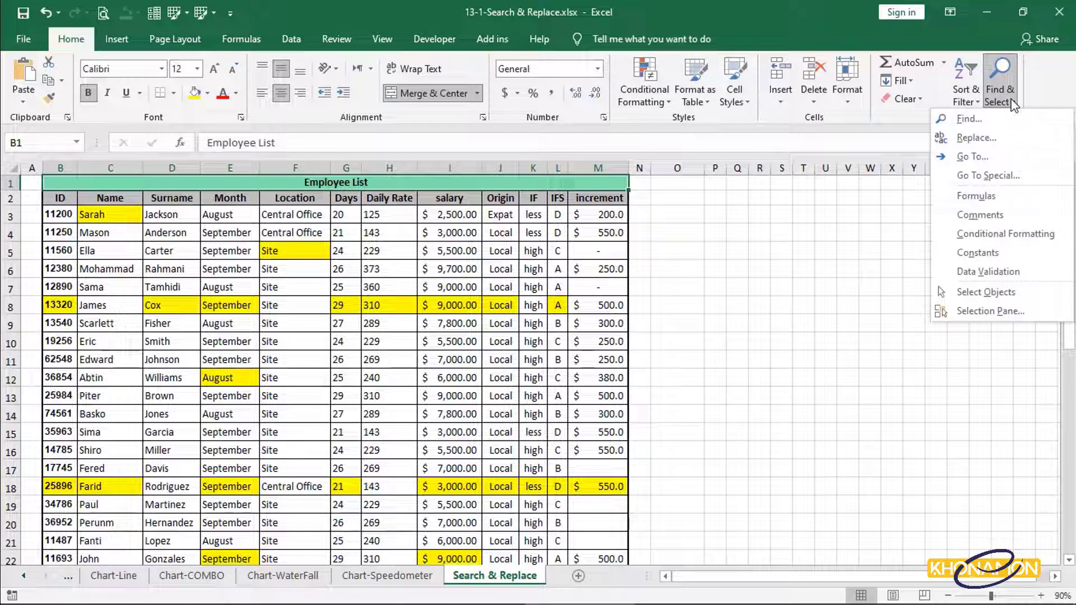
{"action": "left_click", "coordinate": [1012, 177]}
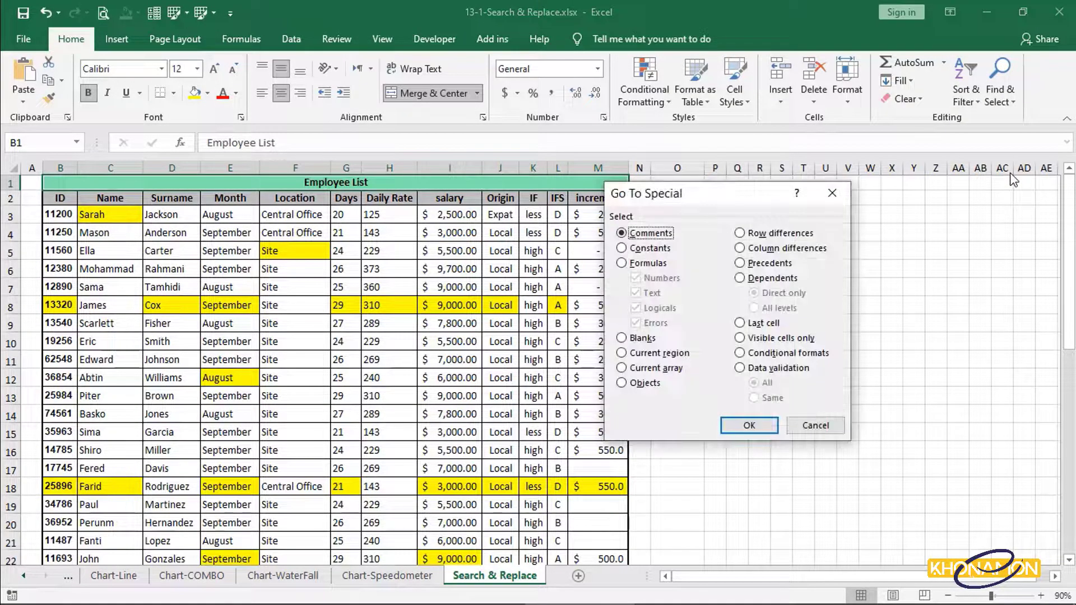
{"action": "left_click", "coordinate": [644, 263]}
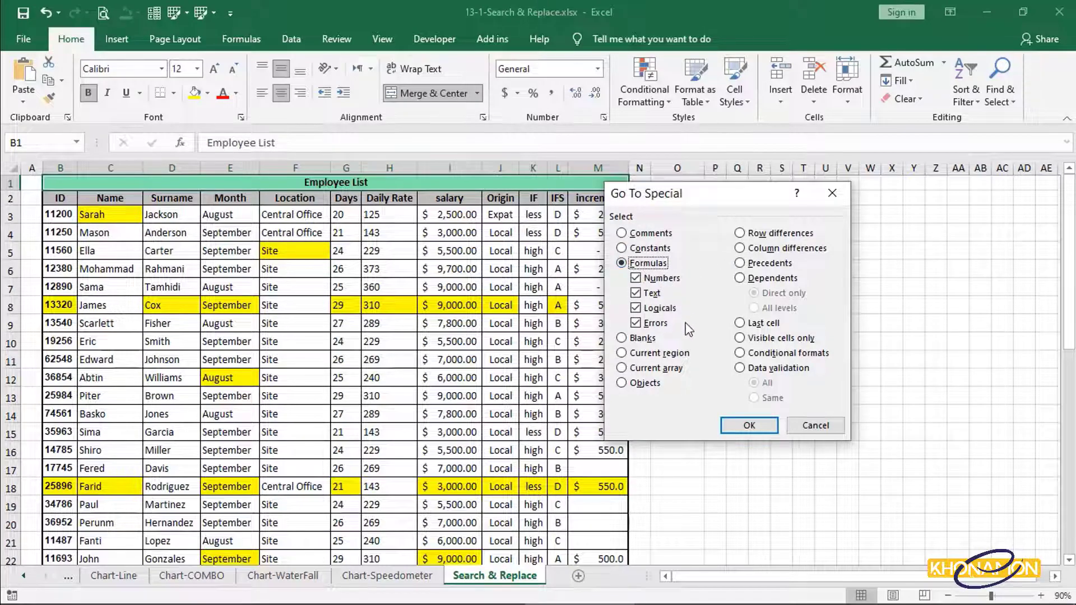
{"action": "left_click", "coordinate": [732, 425]}
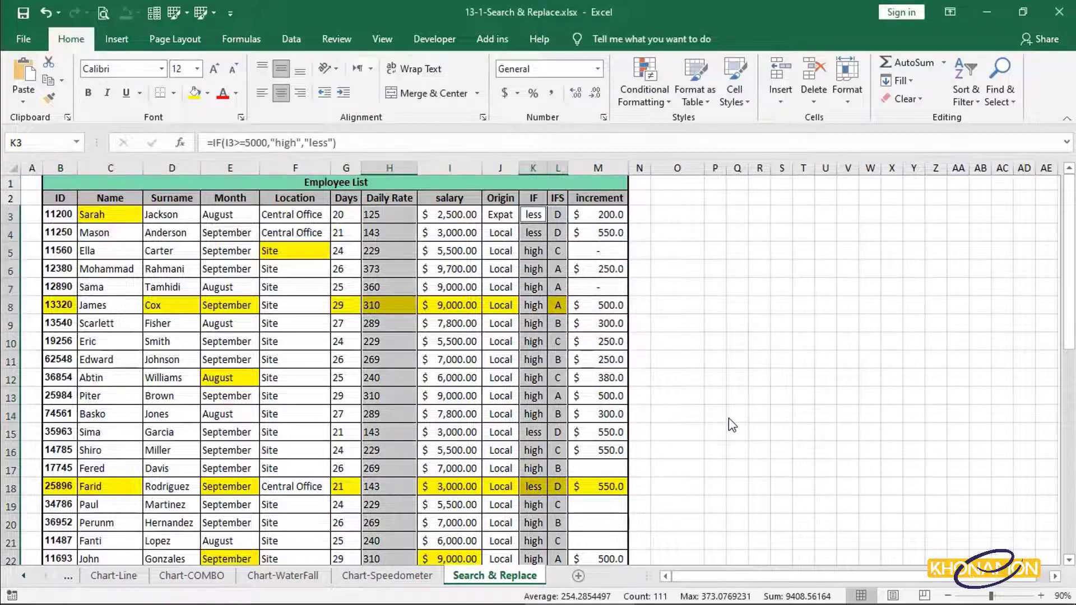
{"action": "scroll", "coordinate": [730, 422], "scroll_direction": "down", "scroll_amount": 8}
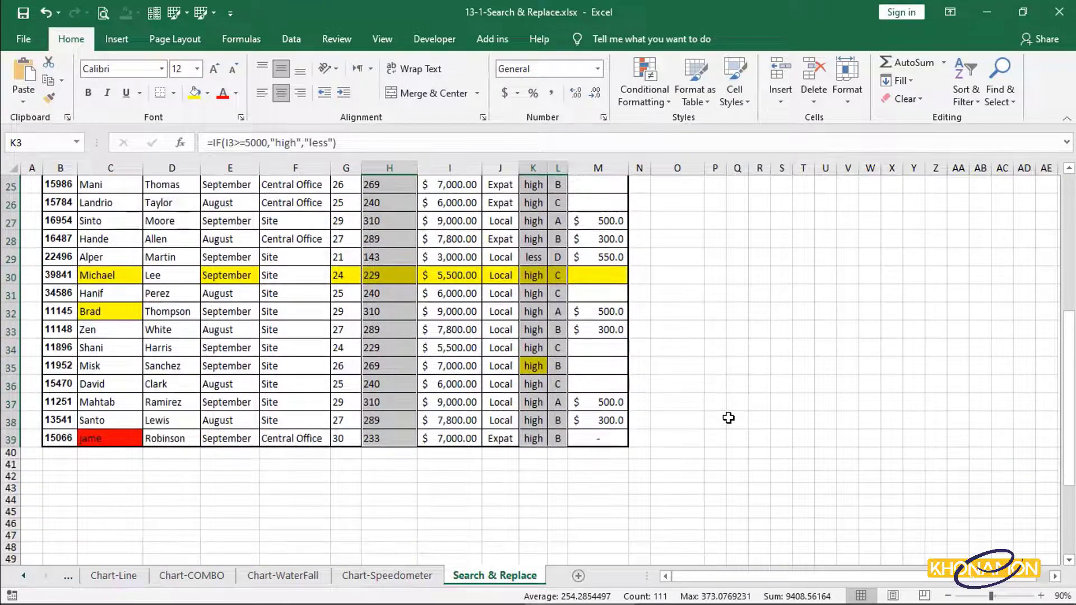
{"action": "scroll", "coordinate": [728, 418], "scroll_direction": "up", "scroll_amount": 1}
{"action": "scroll", "coordinate": [729, 419], "scroll_direction": "up", "scroll_amount": 7}
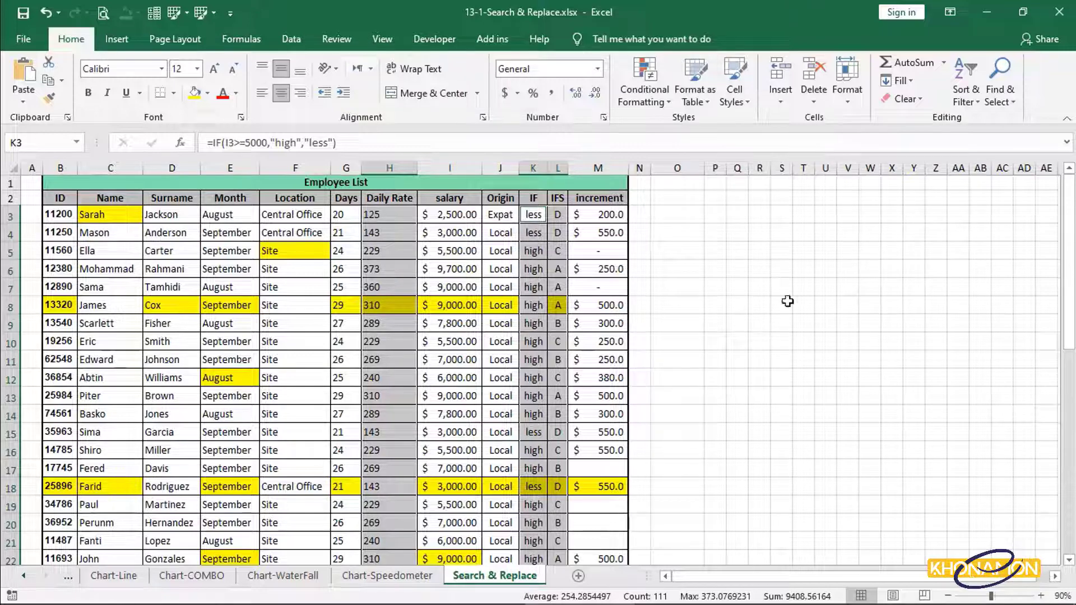
Open Go To Special for another selection
{"action": "left_click", "coordinate": [1001, 93]}
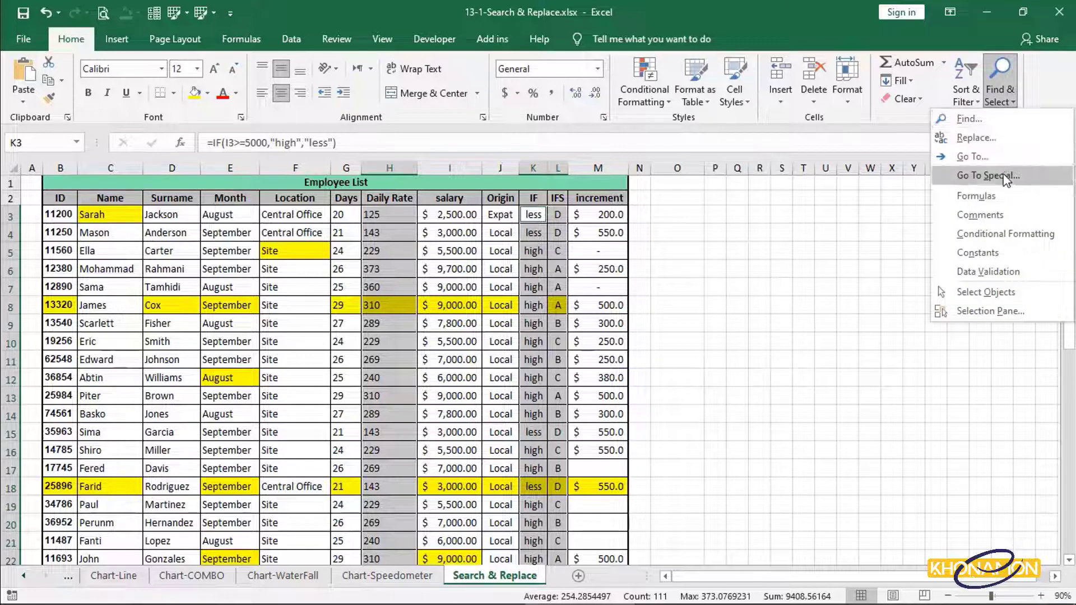
{"action": "left_click", "coordinate": [988, 175]}
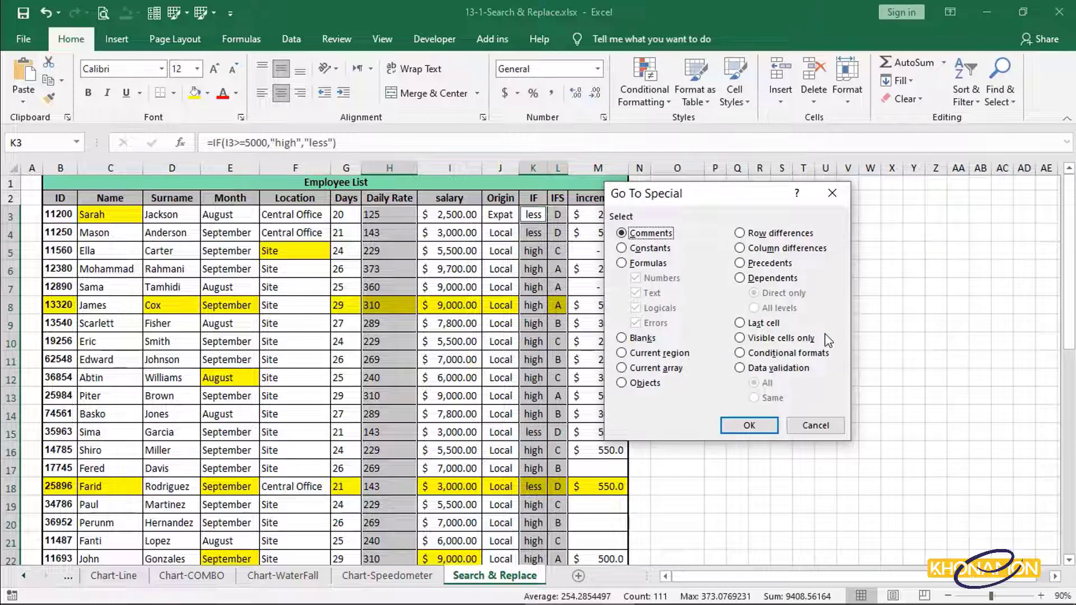